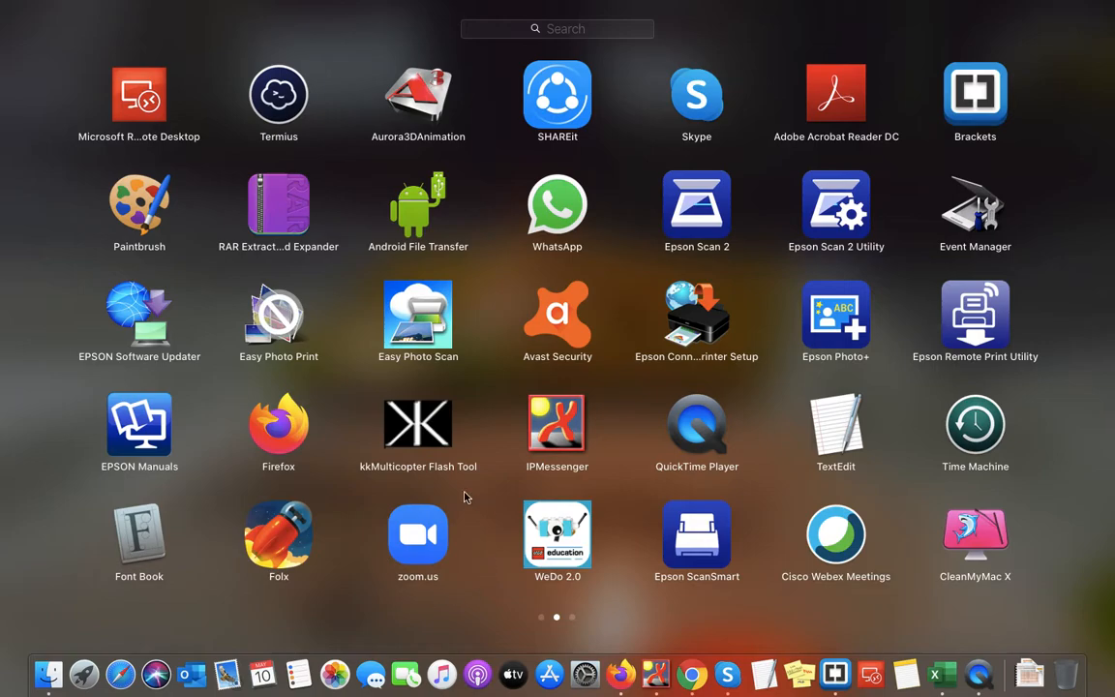
- Launch zoom.us from Launchpad to bring up its start window
click(413, 532)
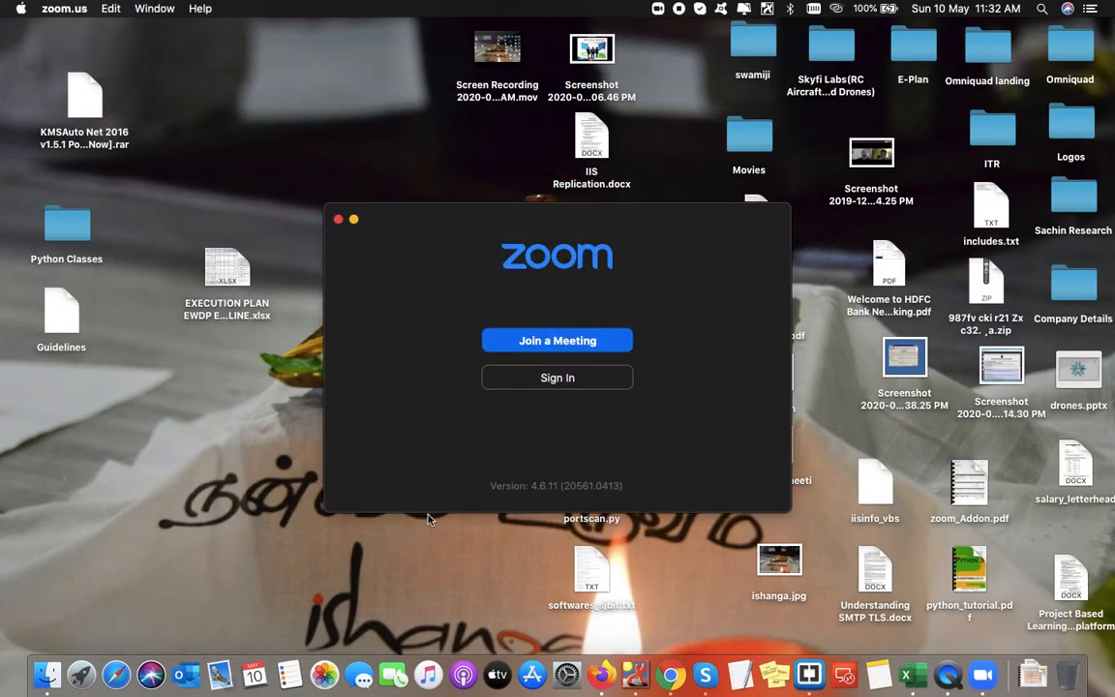
- Sign in to Zoom by entering the account e-mail address and password
click(511, 381)
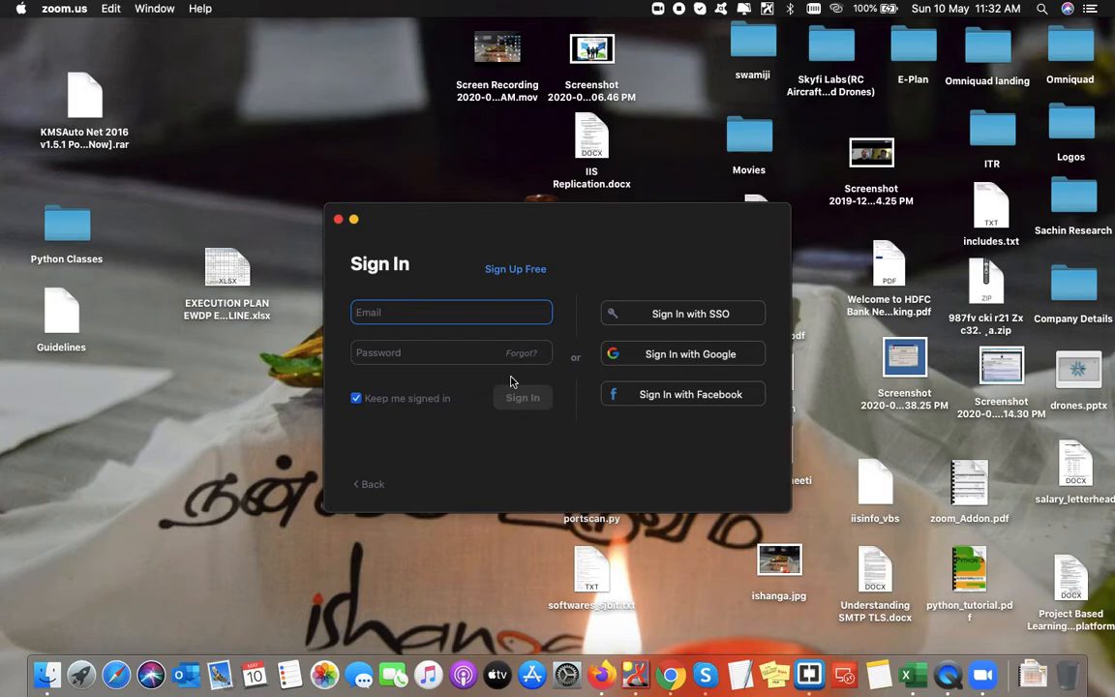
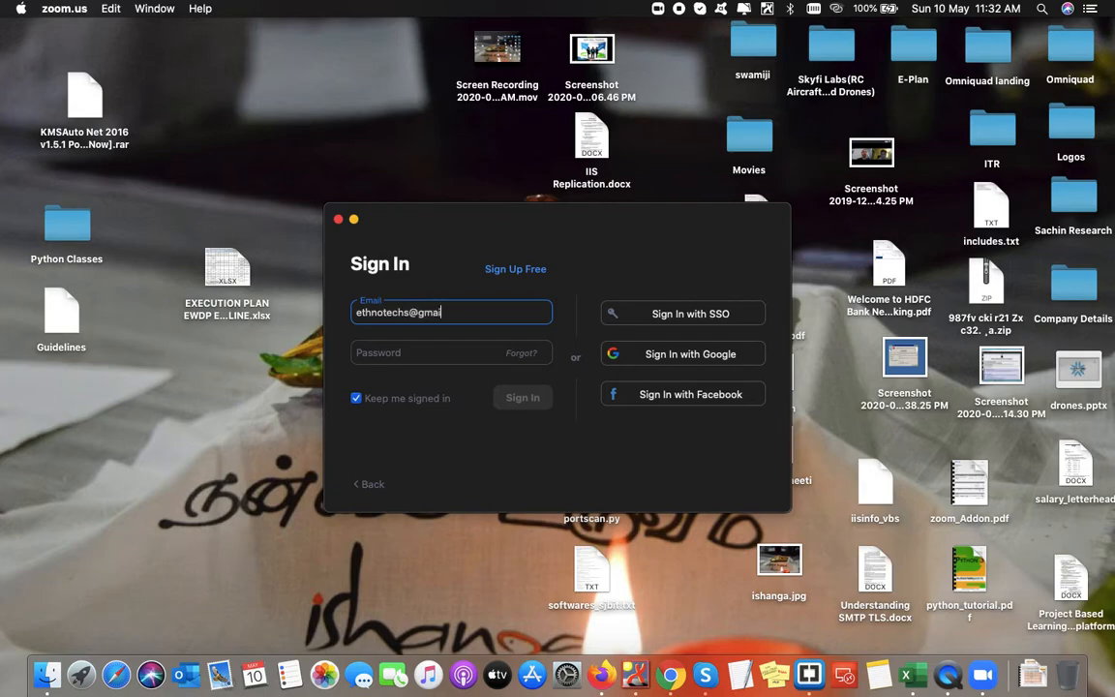
key(Tab)
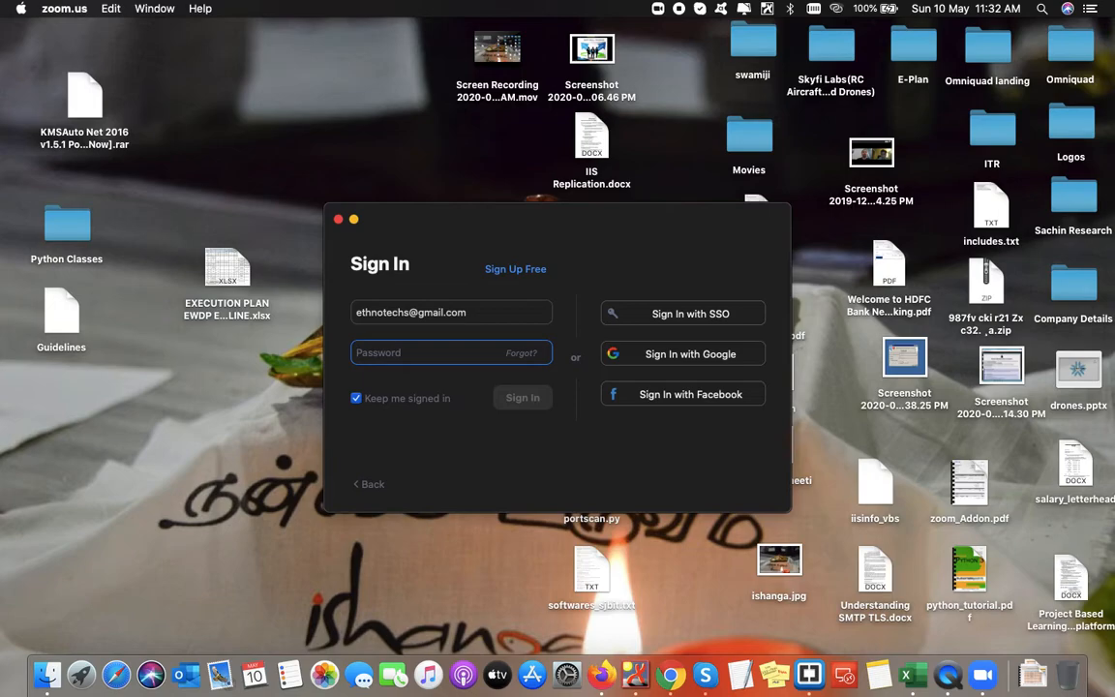
text(••••••)
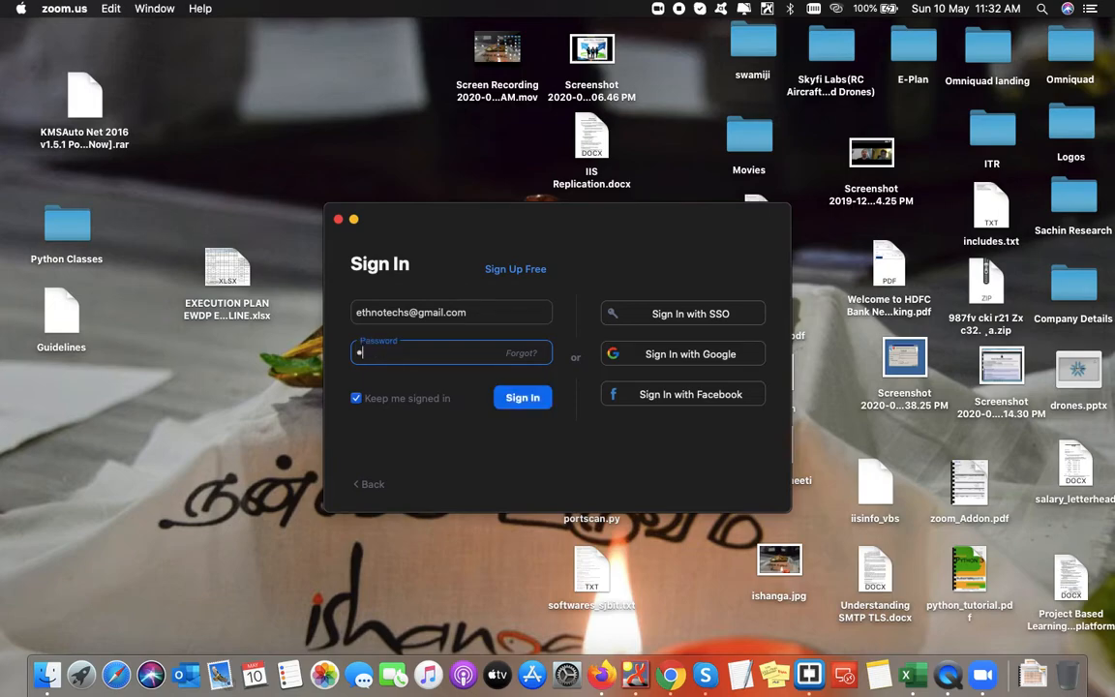
text(•••••)
click(519, 397)
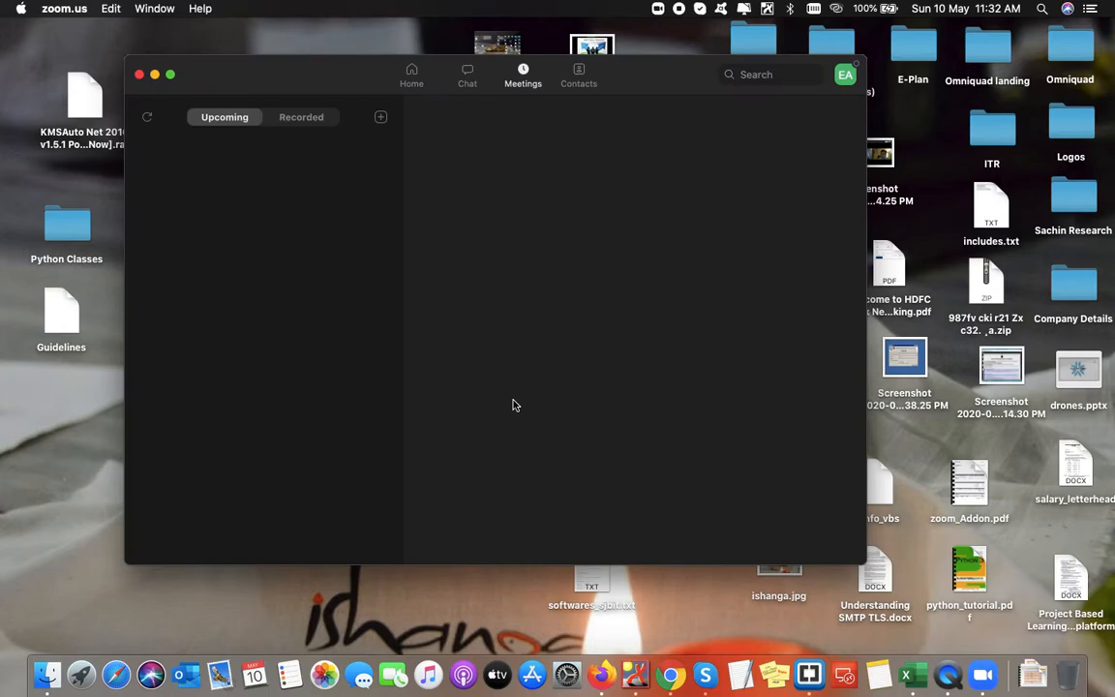
- Go from the Home screen to the Meetings tab listing upcoming meetings
click(413, 77)
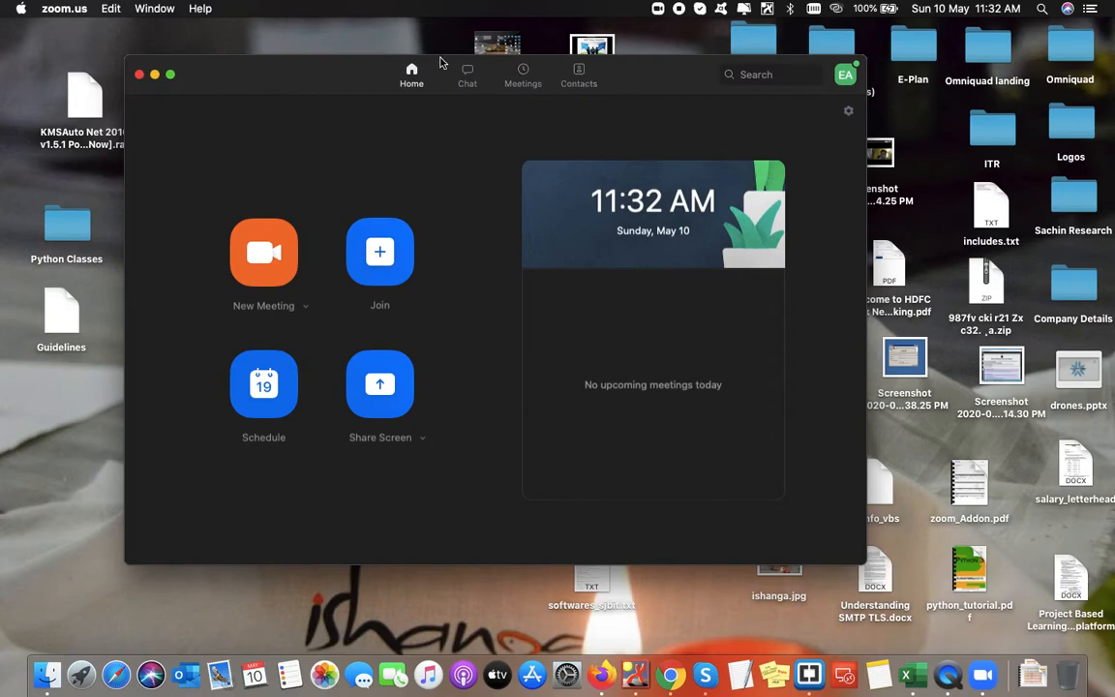
click(521, 81)
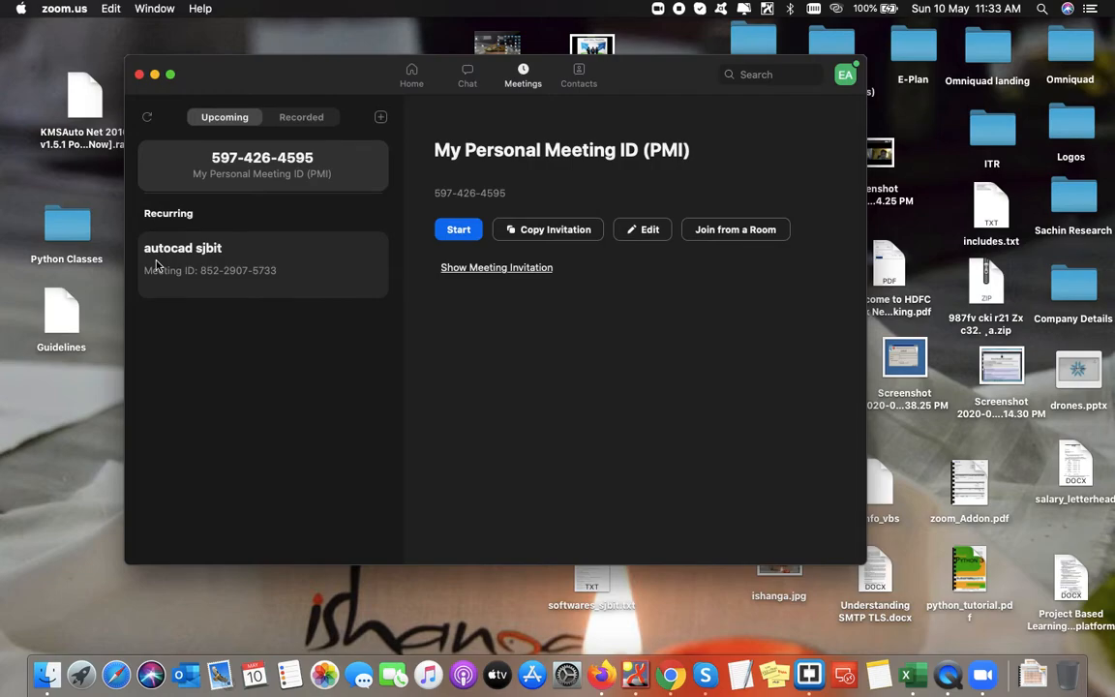
- Compare the Personal Meeting ID and autocad sjbit entries, then start autocad sjbit
click(174, 266)
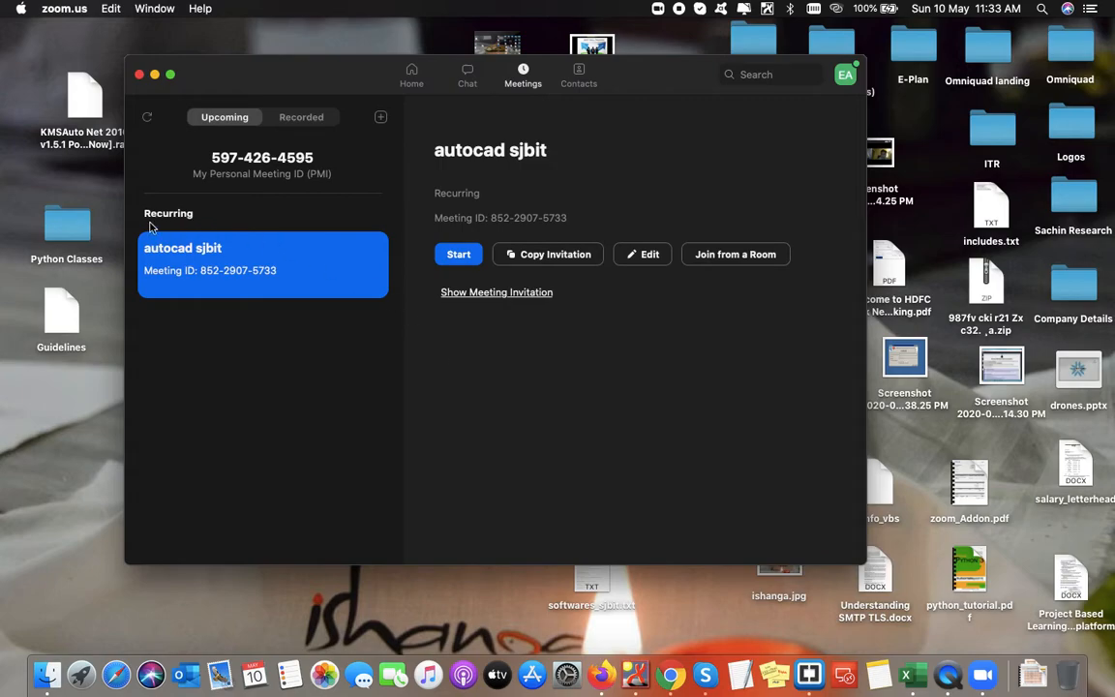
click(254, 172)
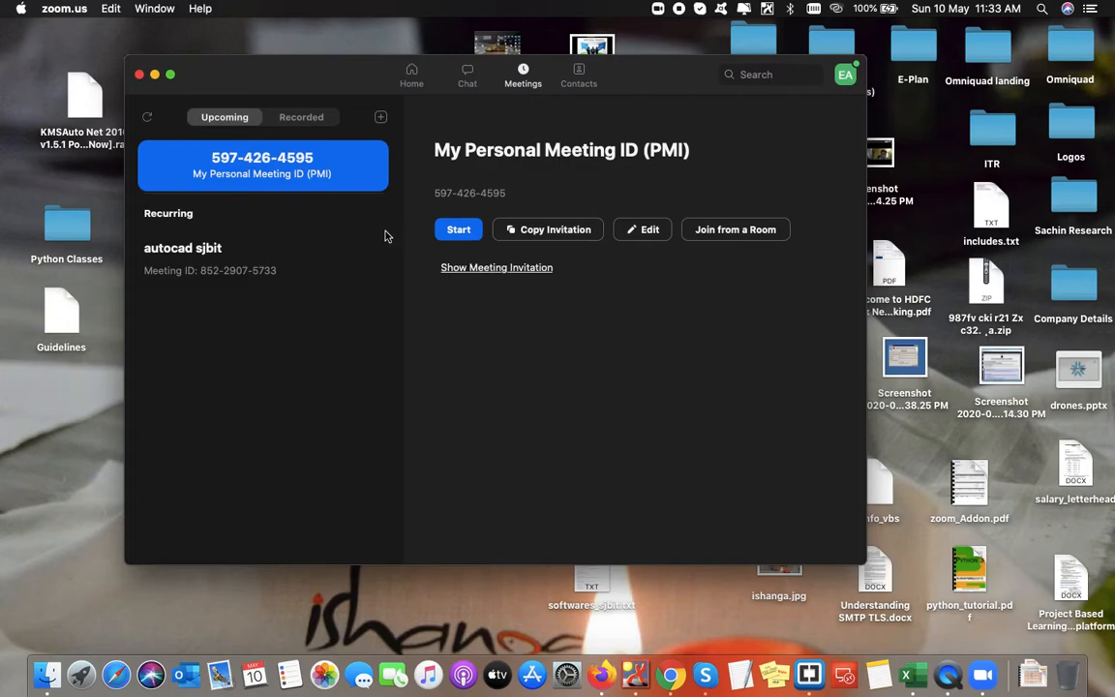
click(208, 249)
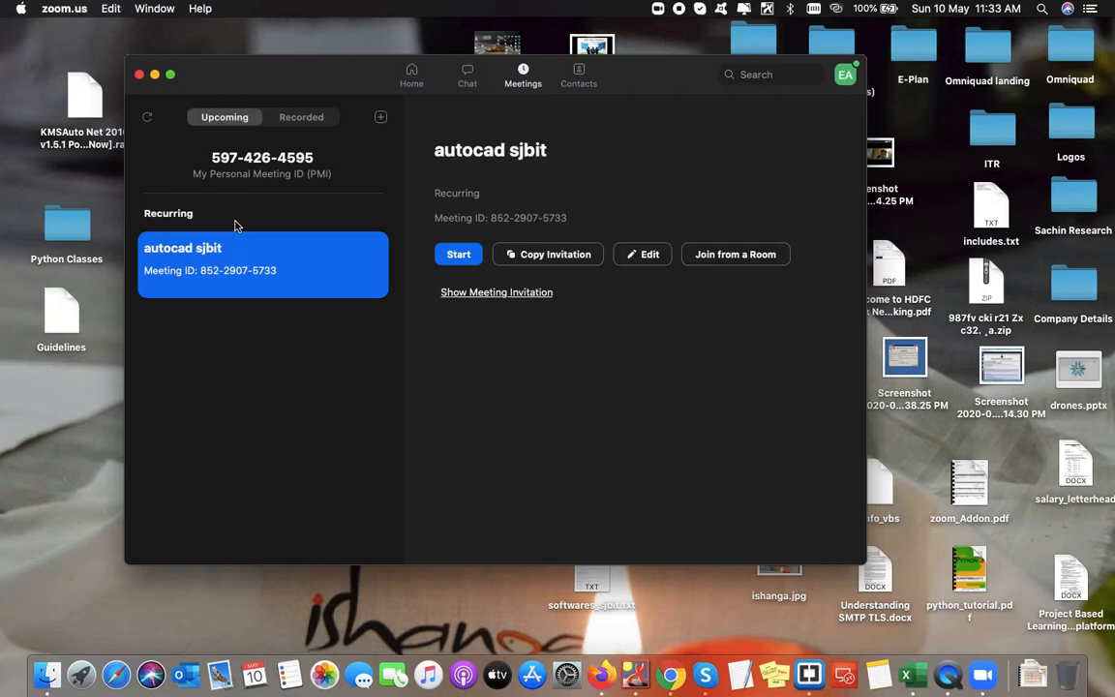
click(268, 168)
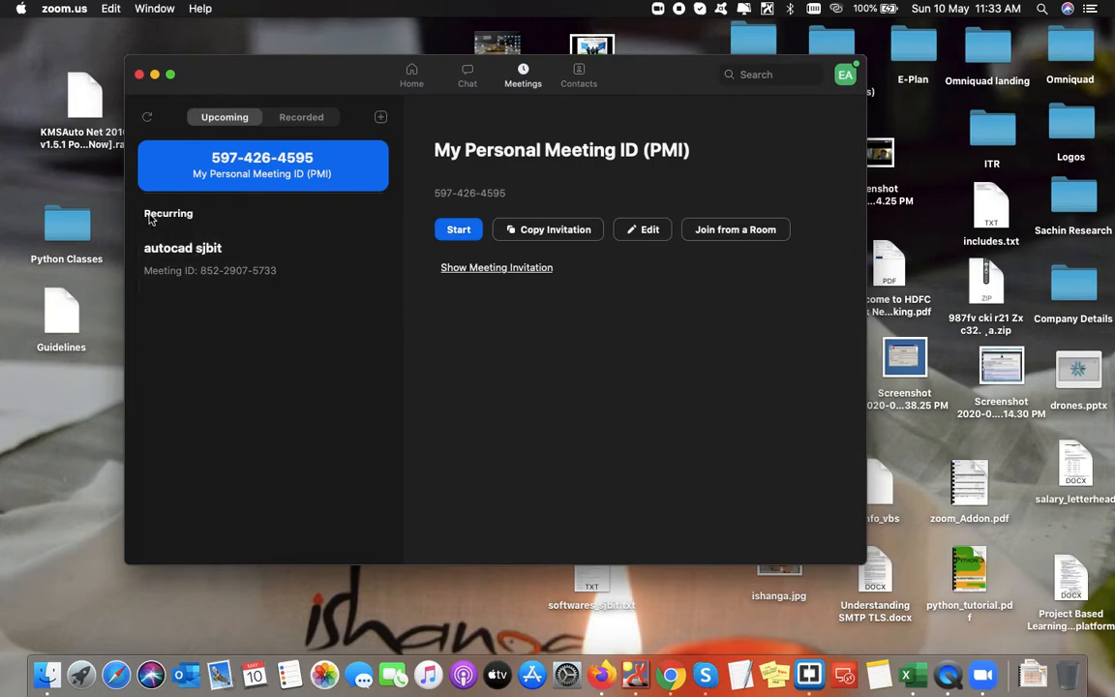
click(189, 252)
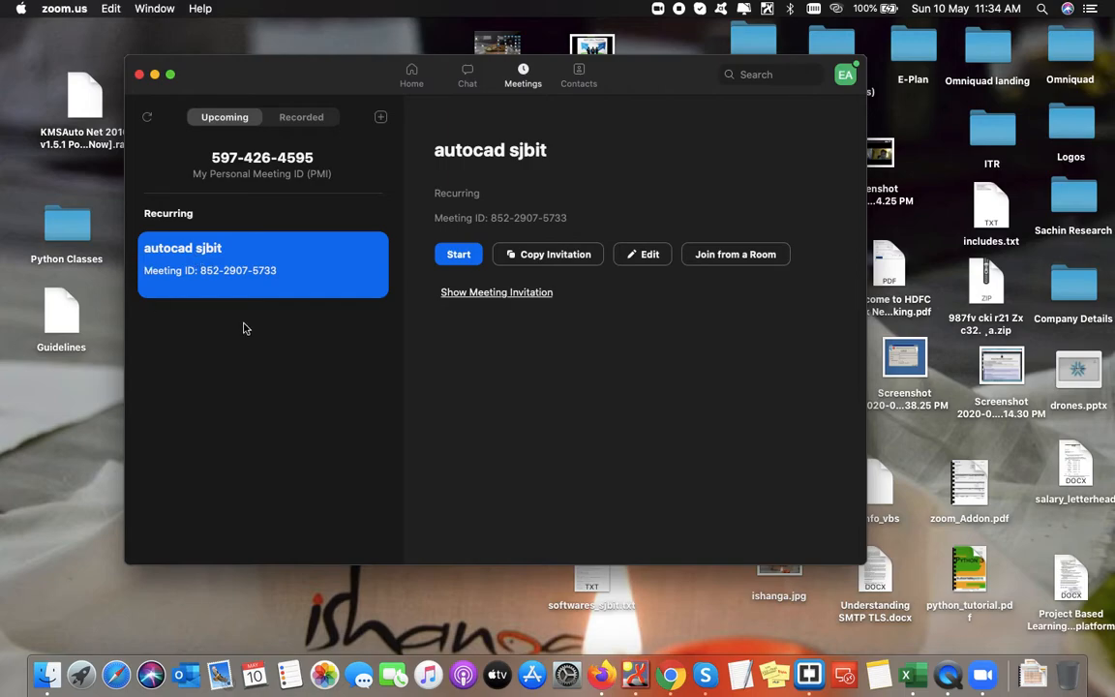
click(459, 255)
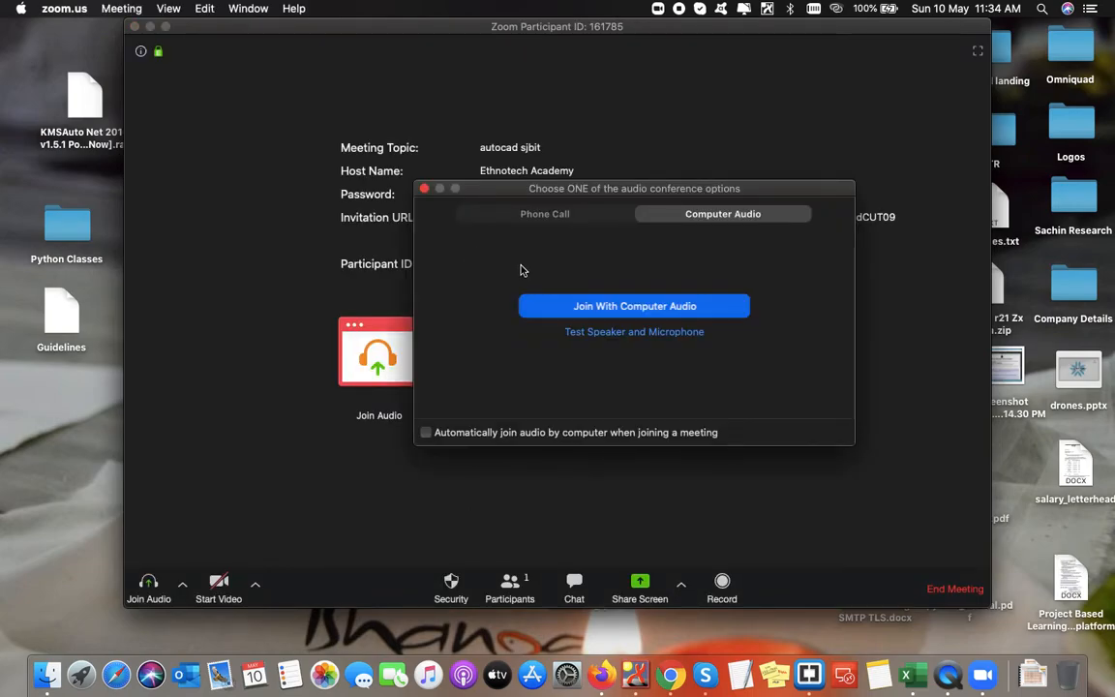
- Join the meeting audio with computer audio
click(675, 308)
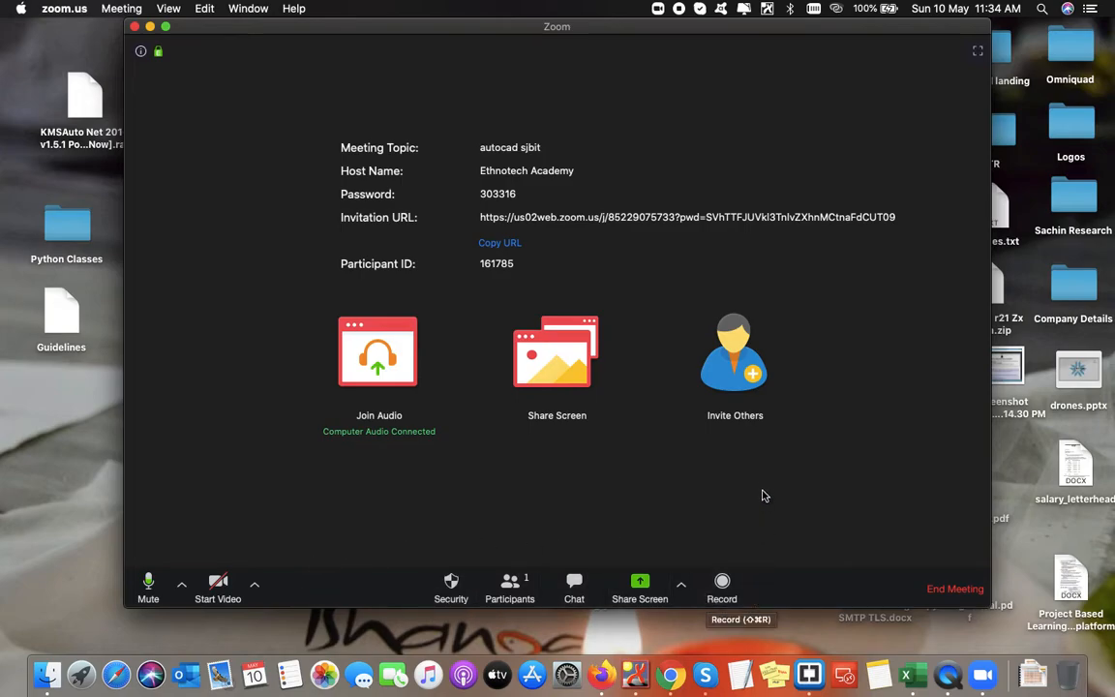
- Begin recording the meeting and display the Participants panel
click(740, 585)
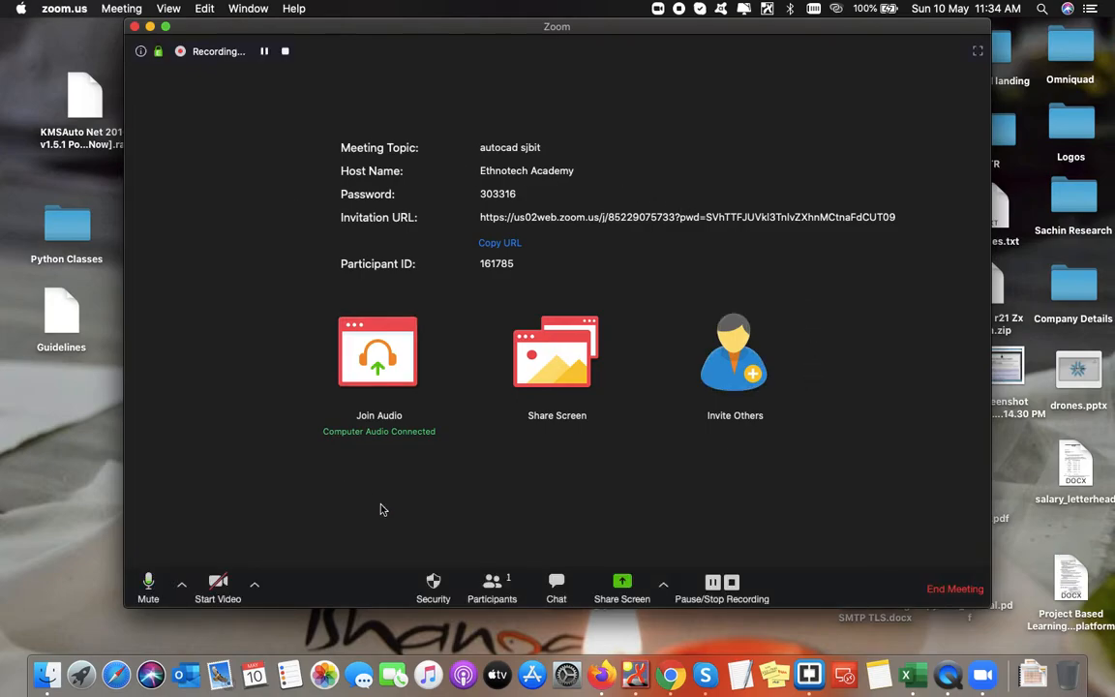
click(491, 586)
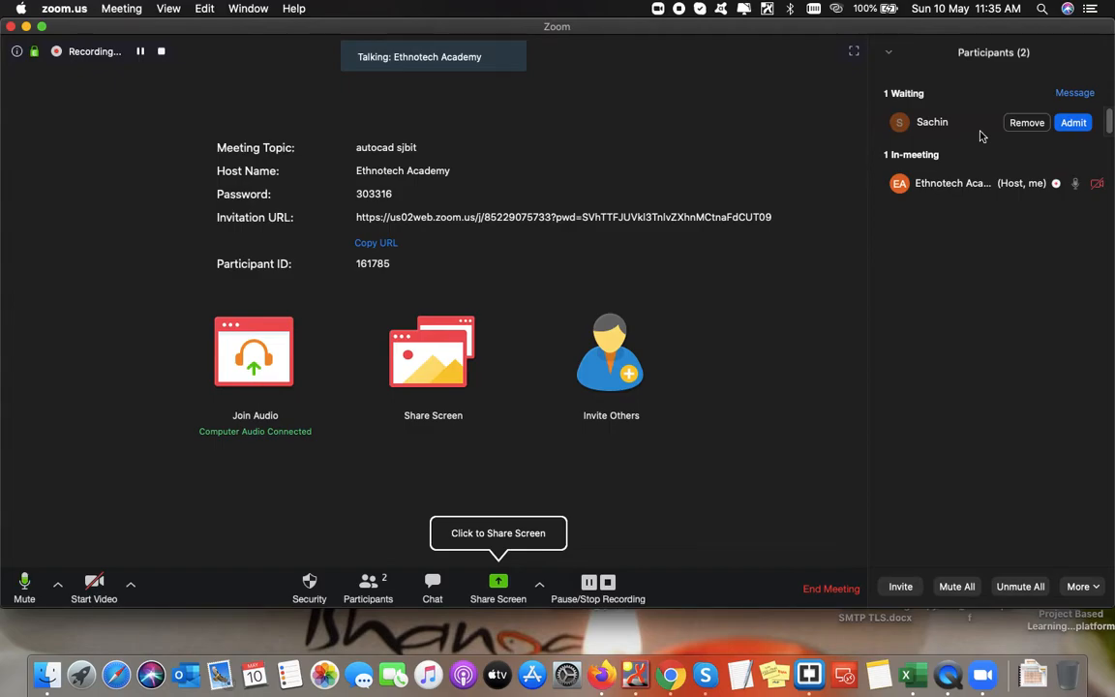
- Admit the waiting participant from the Participants panel
click(1075, 127)
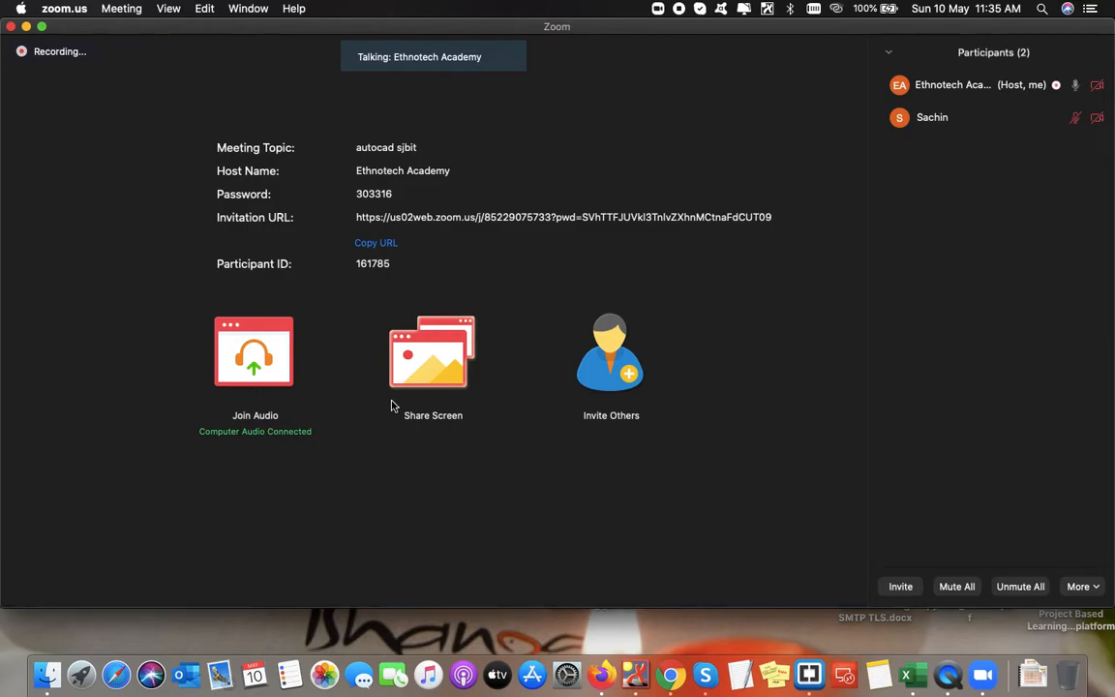
mouse_move(1061, 132)
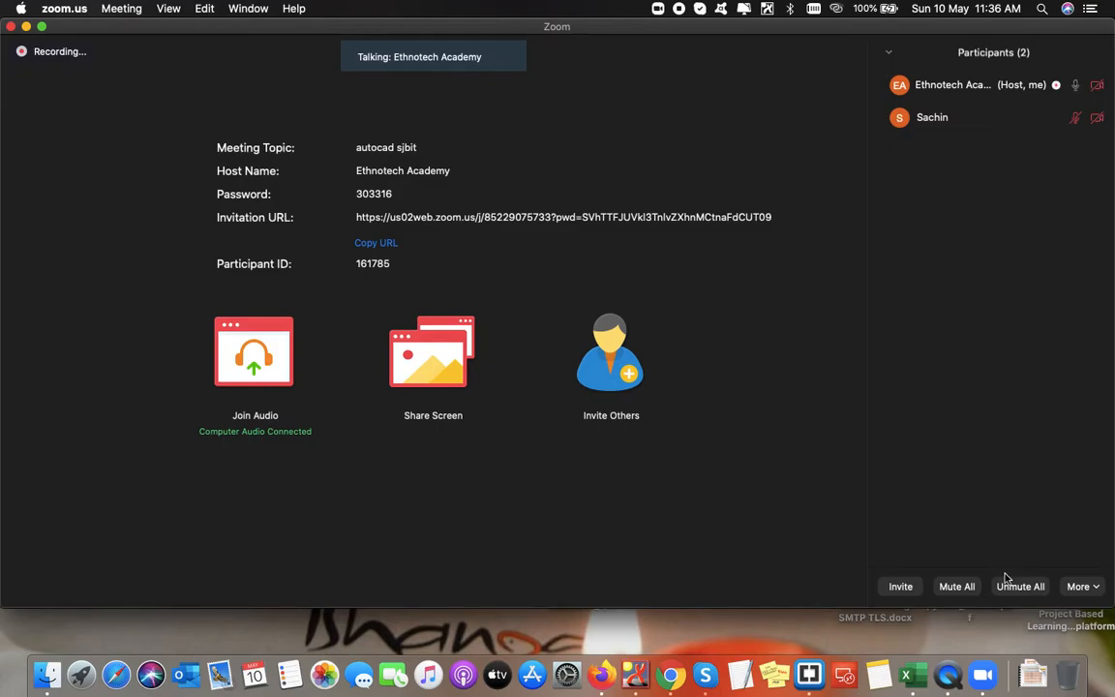
- Mute all participants with 'Allow participants to unmute themselves' unchecked
click(956, 588)
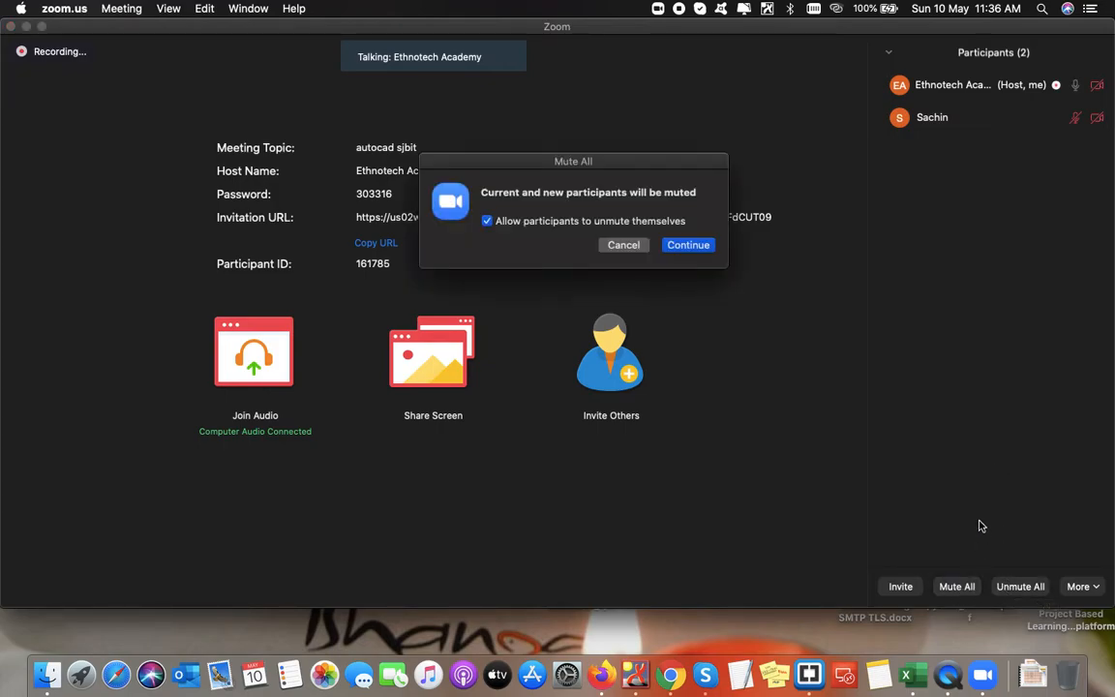
click(486, 221)
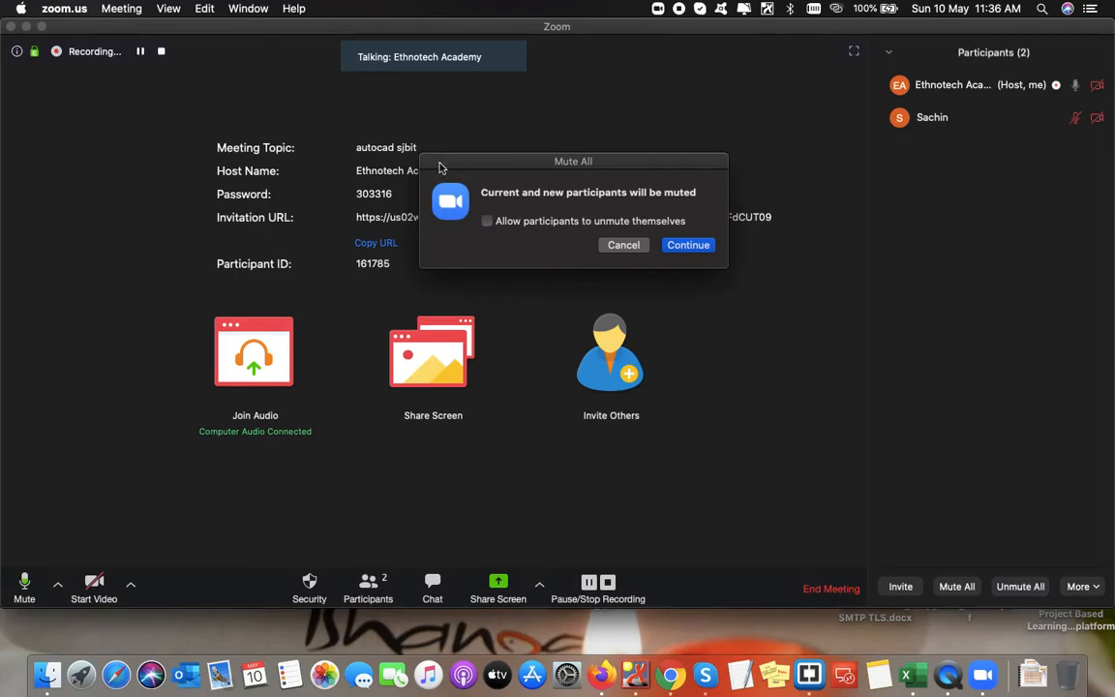
click(690, 246)
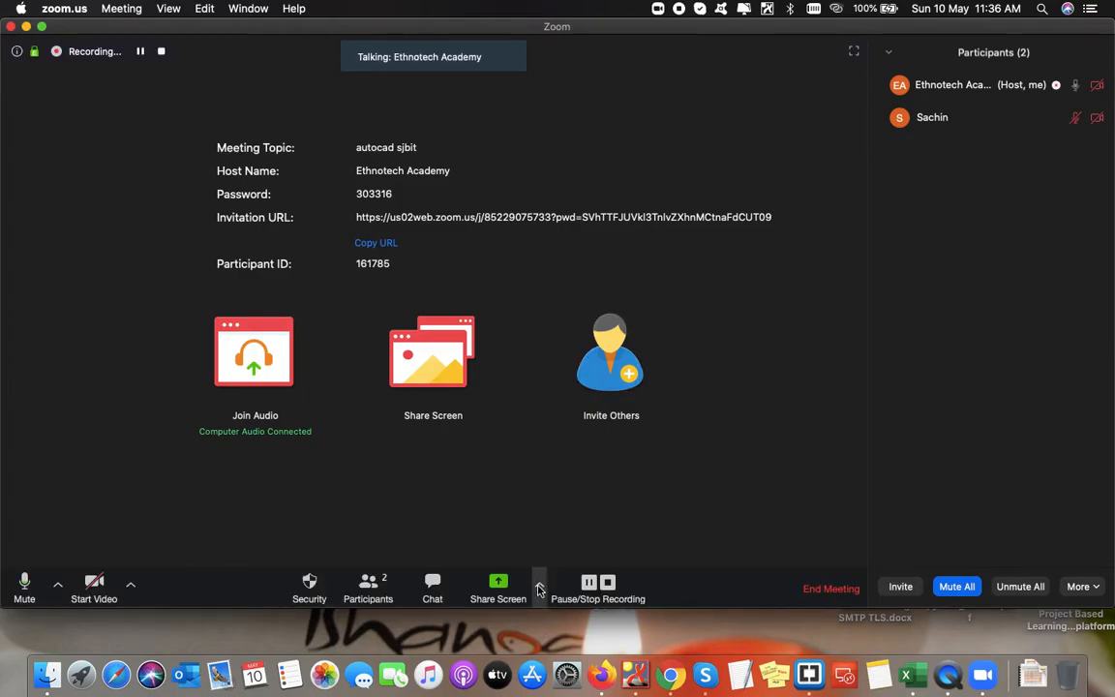
- Share the whole Desktop 1 screen with the meeting
click(497, 589)
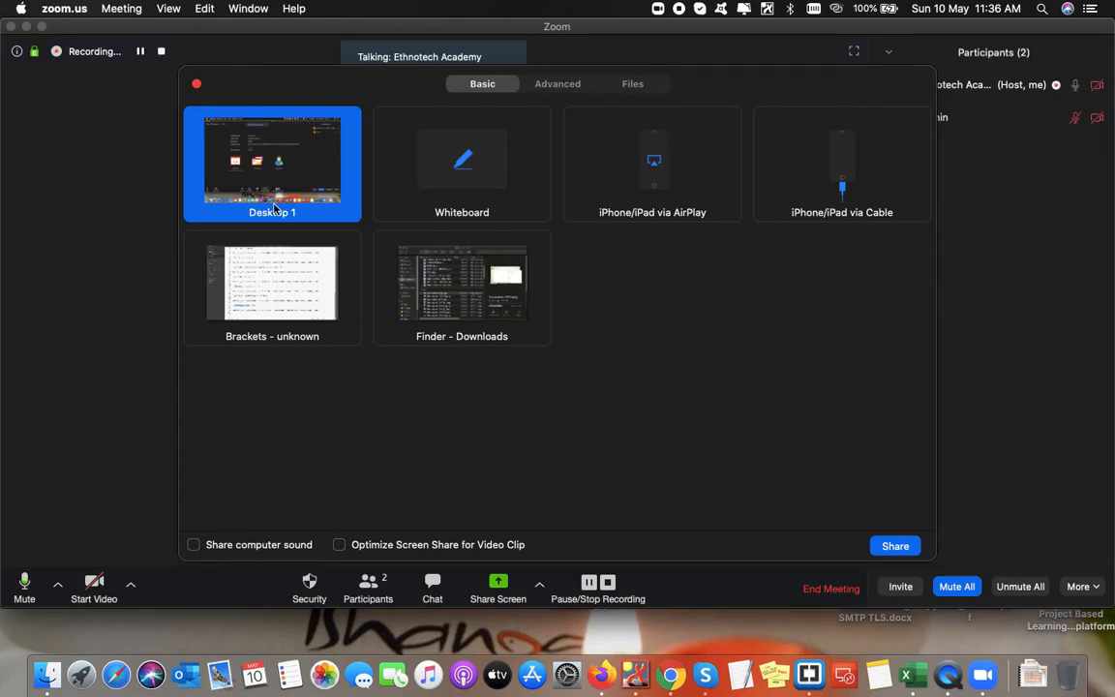
click(898, 547)
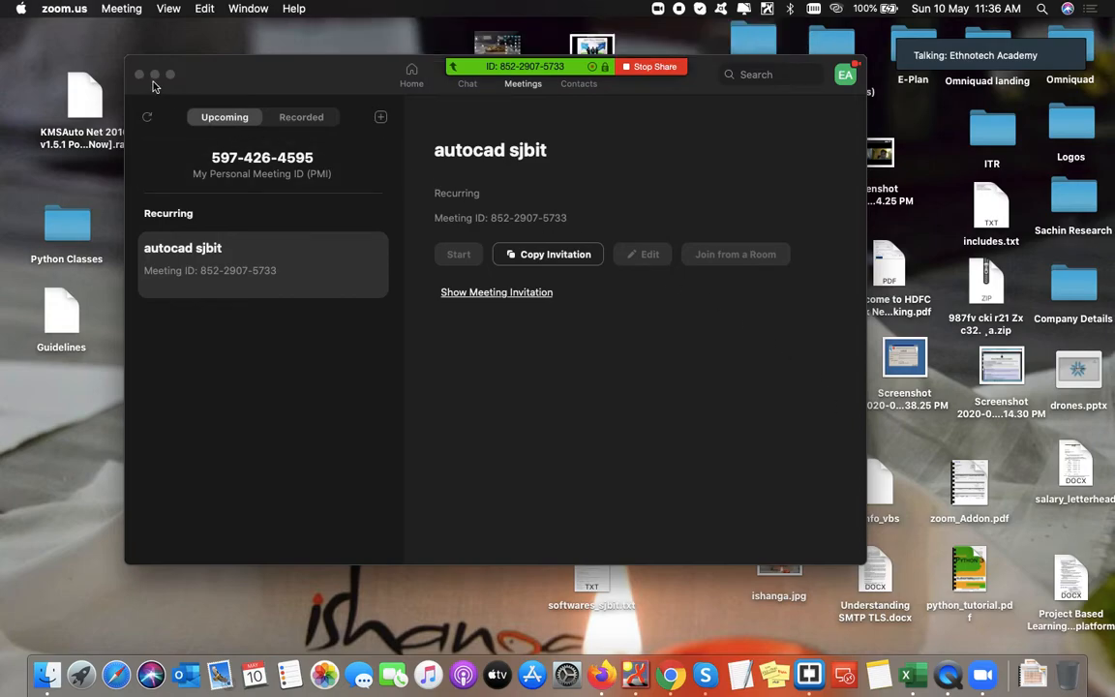
- Minimize the main Zoom window so only the shared desktop shows
click(154, 77)
mouse_move(608, 67)
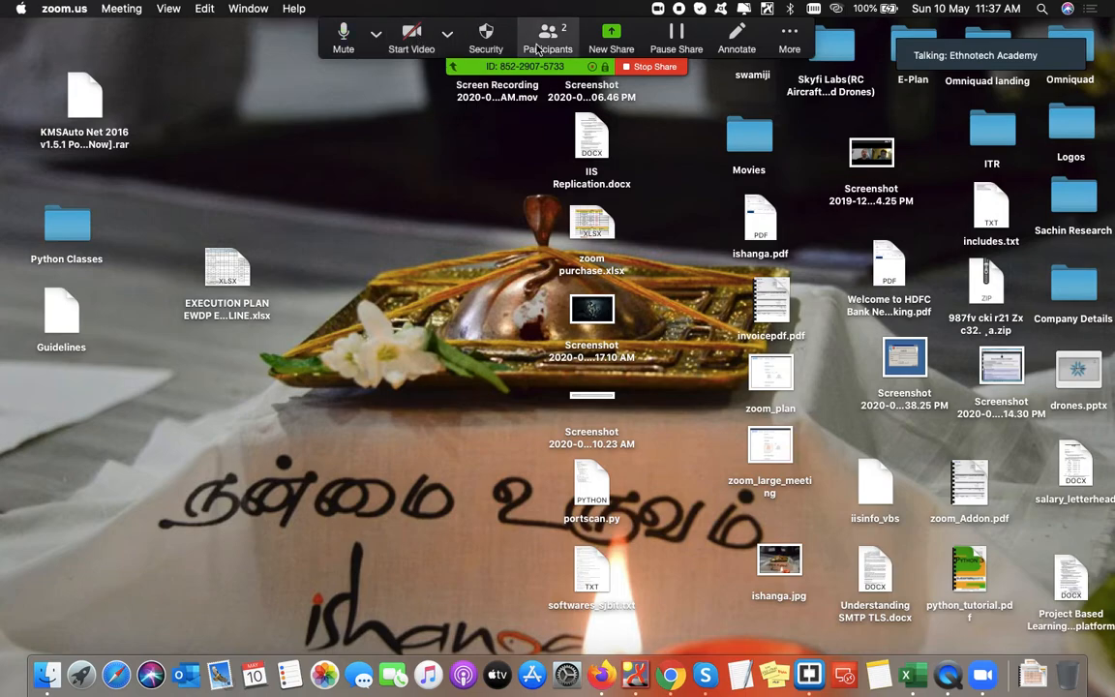
- Review the meeting's security options, then show the Participants (2) list
click(474, 49)
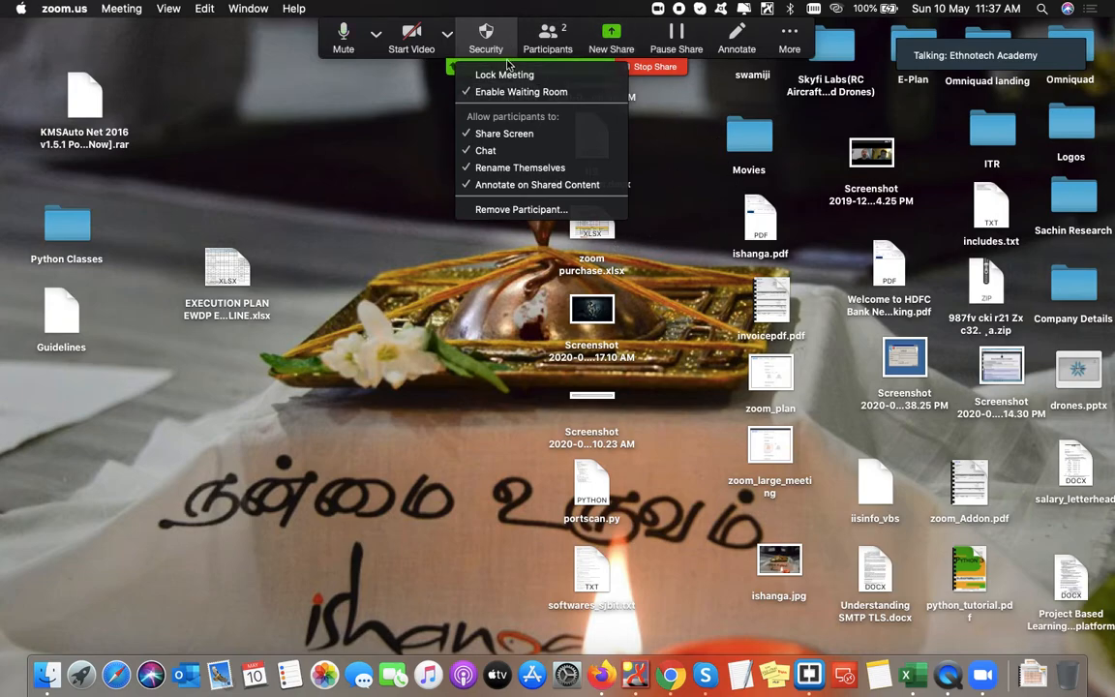
click(394, 128)
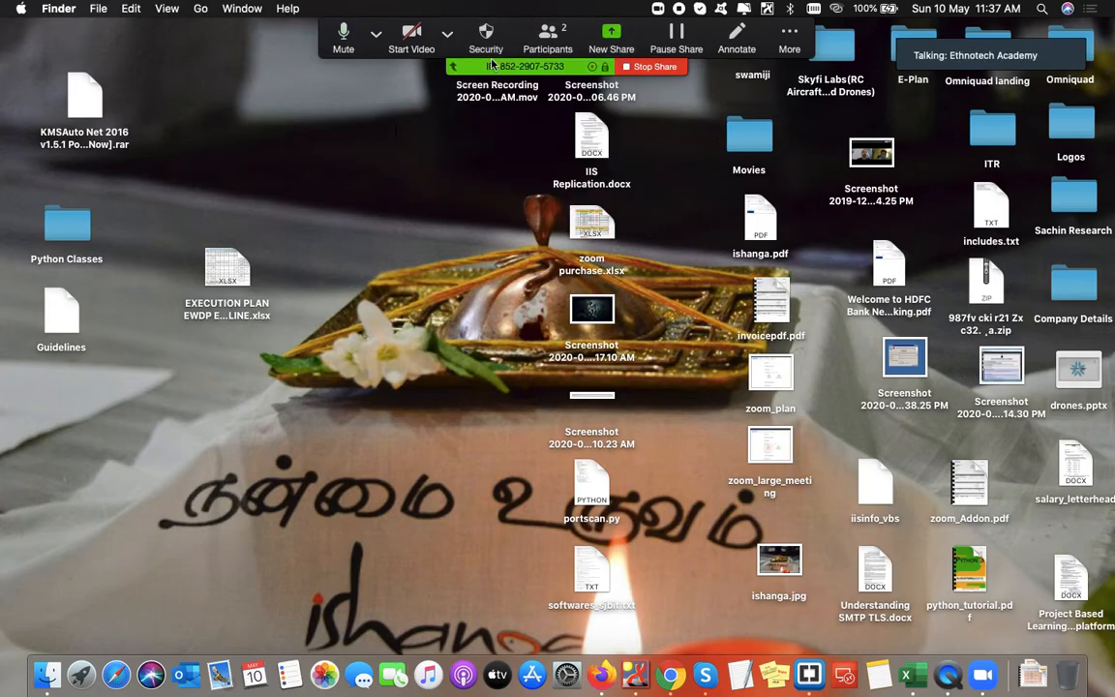
click(559, 38)
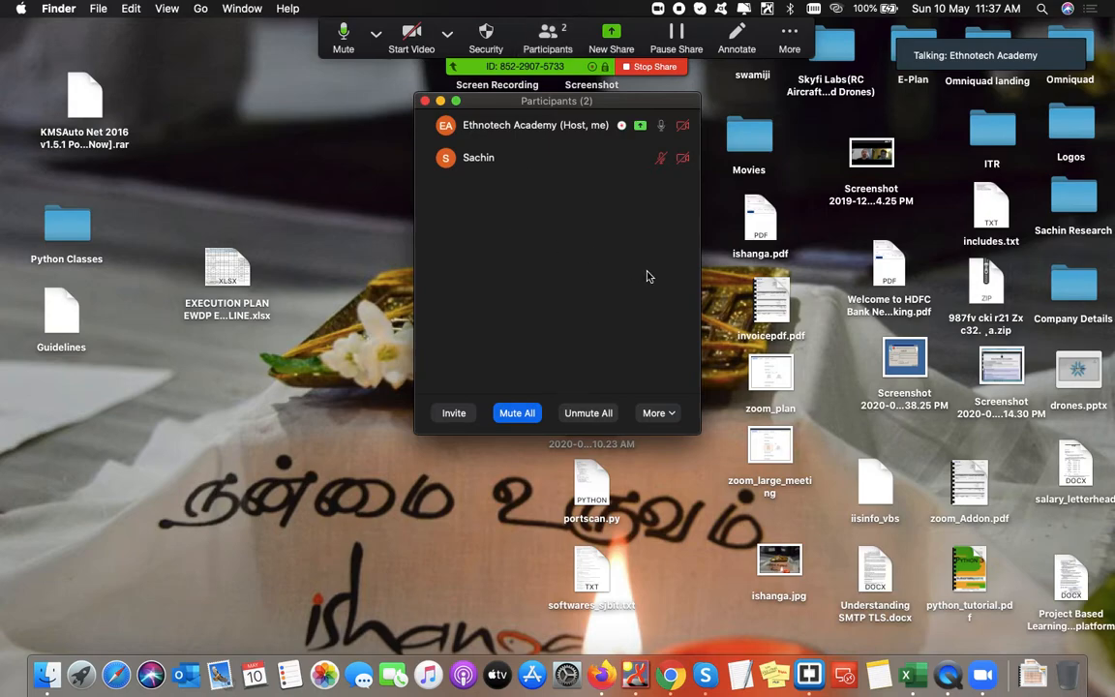
- Move the Participants window to the lower-left and open the Group Chat from More
mouse_move(636, 143)
drag(602, 103, 194, 360)
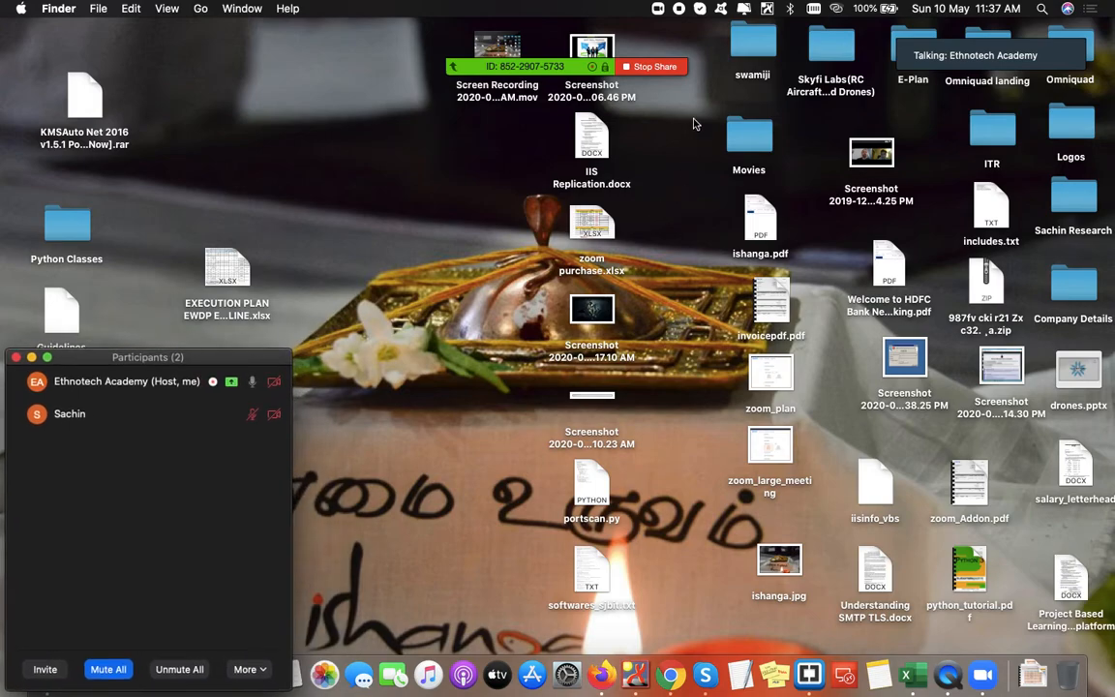
mouse_move(622, 5)
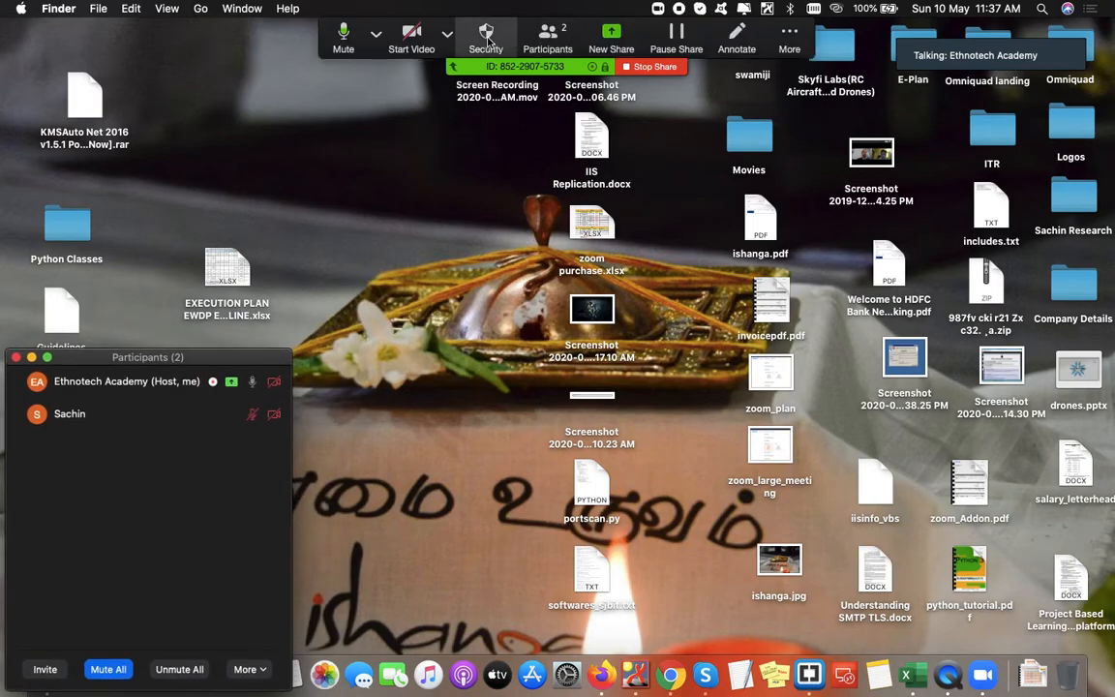
click(783, 37)
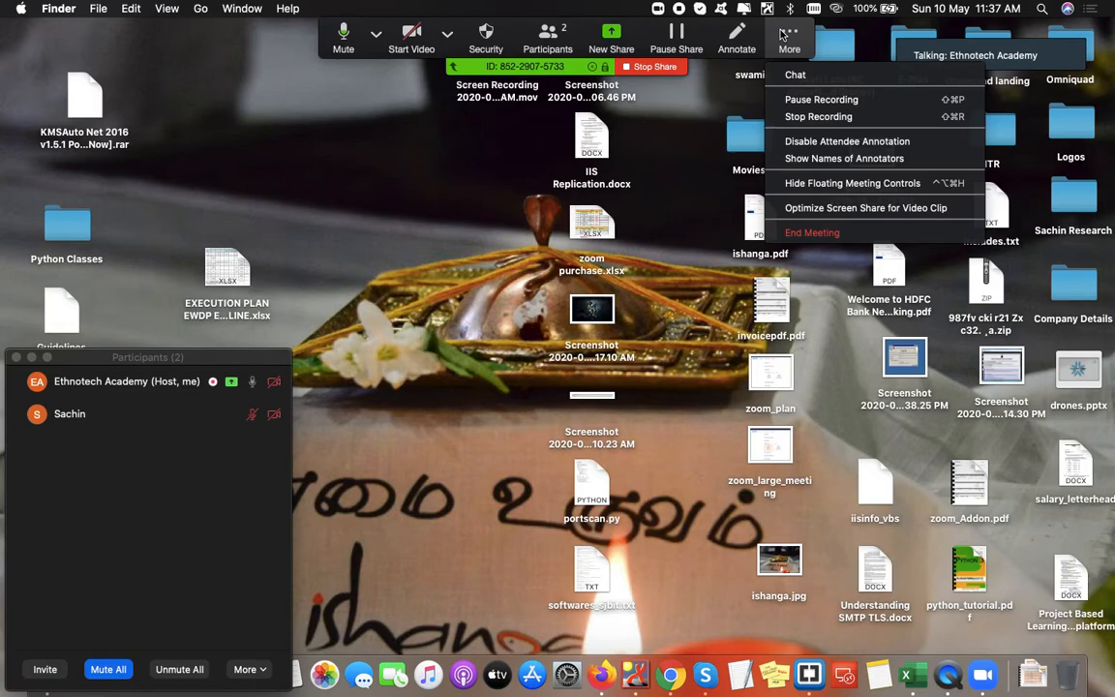
click(796, 75)
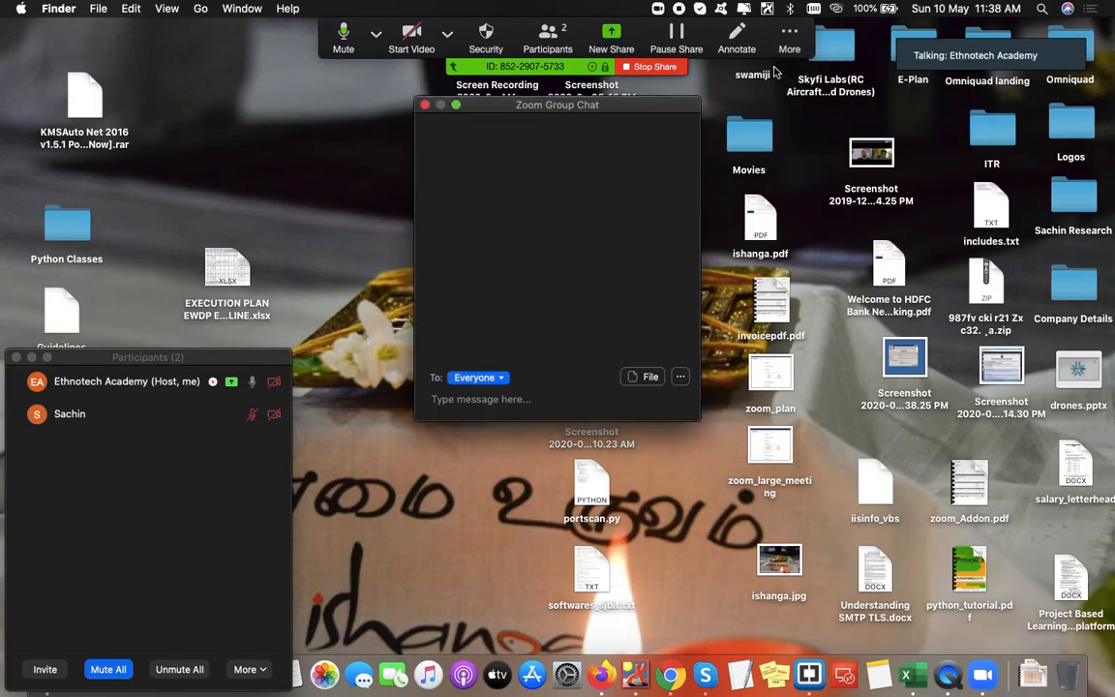
- Drag the Zoom Group Chat window to the bottom-right corner of the screen
drag(587, 109, 998, 384)
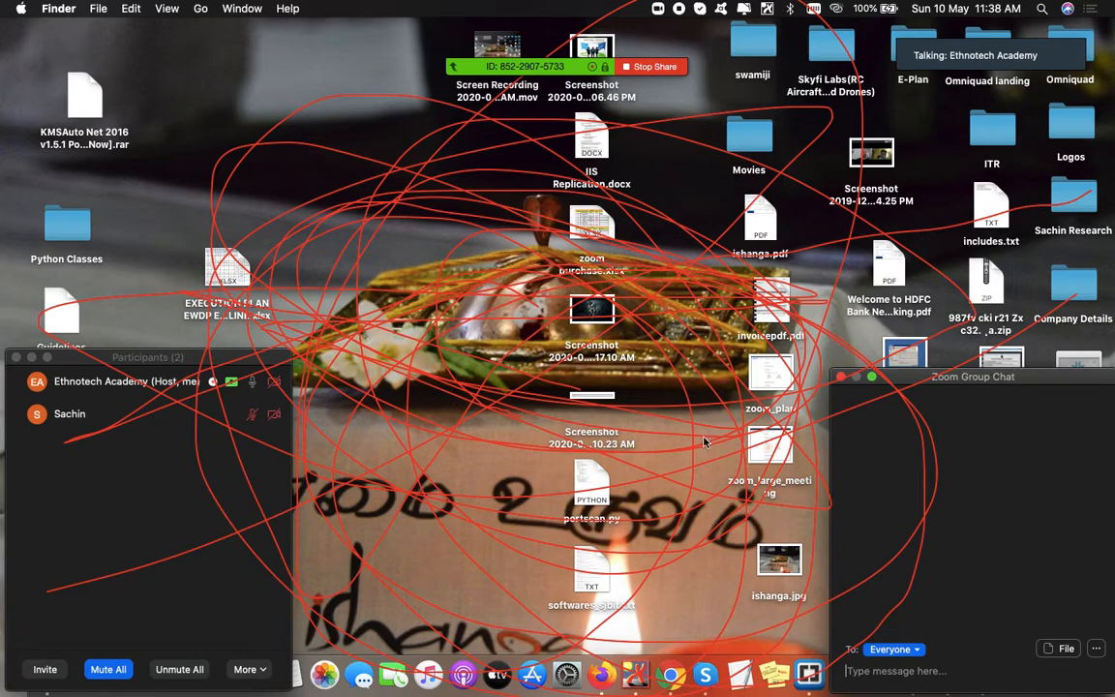
- Disable attendee annotation from the More menu
mouse_move(503, 97)
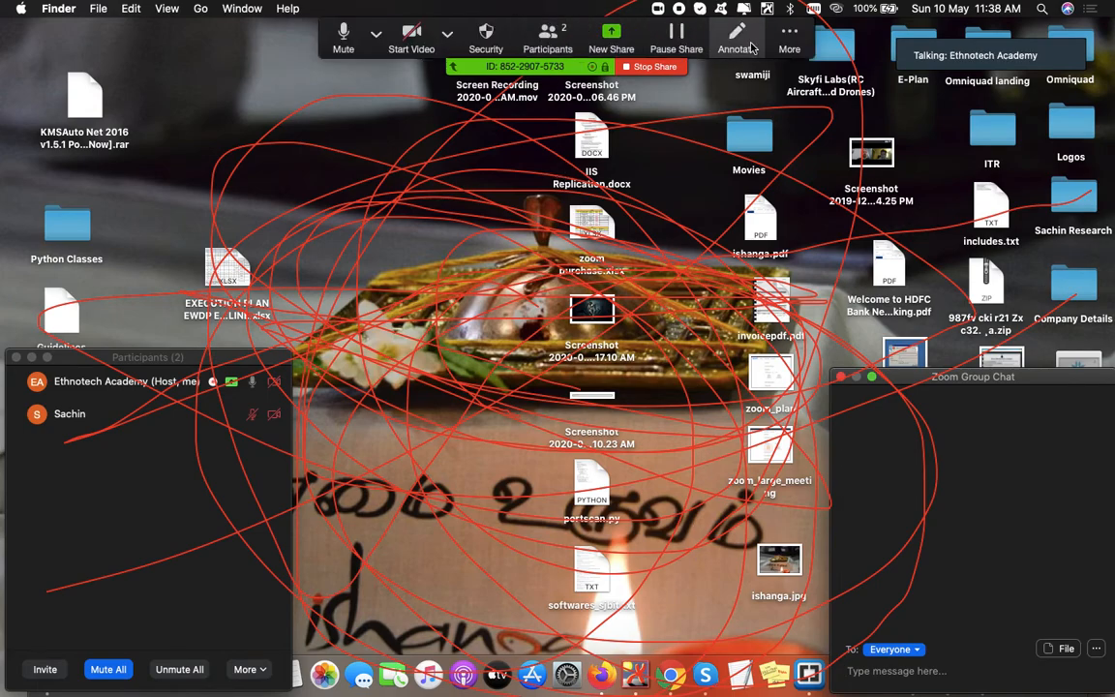
click(788, 39)
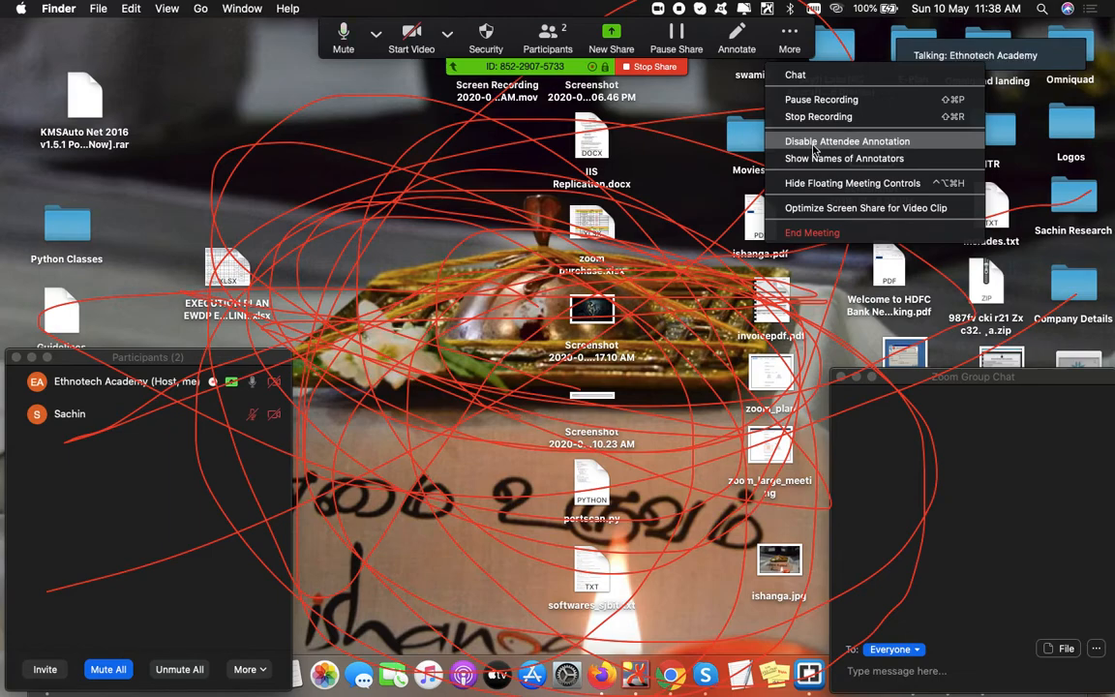
click(812, 147)
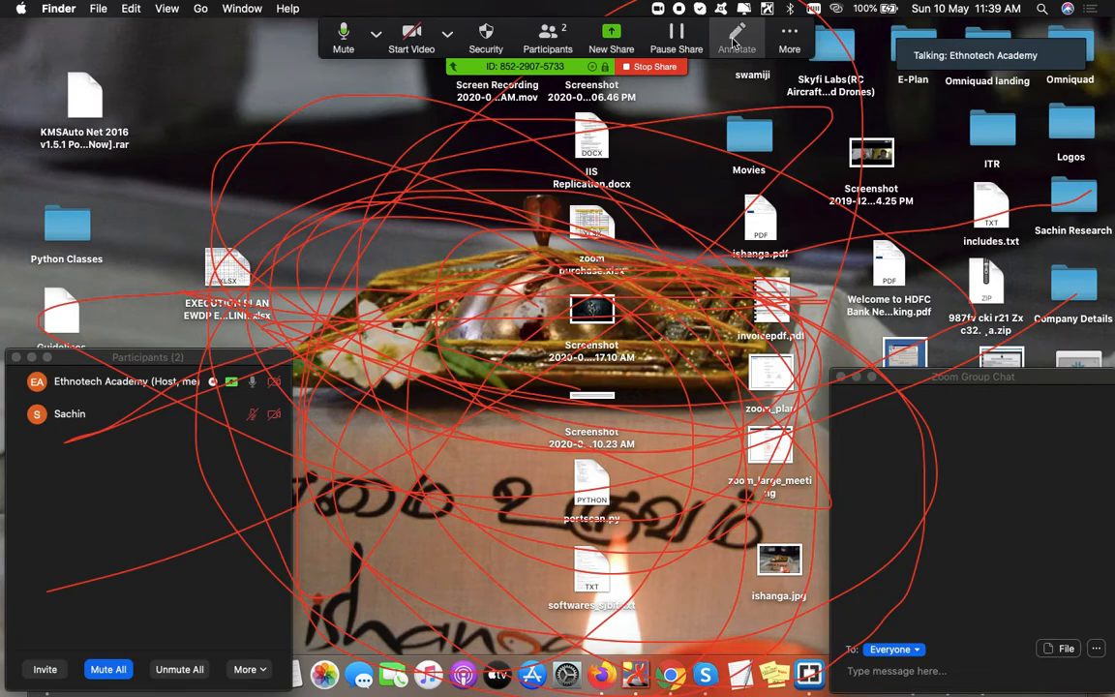
- Clear all drawings from the shared screen and close the annotation toolbar
click(735, 41)
click(761, 113)
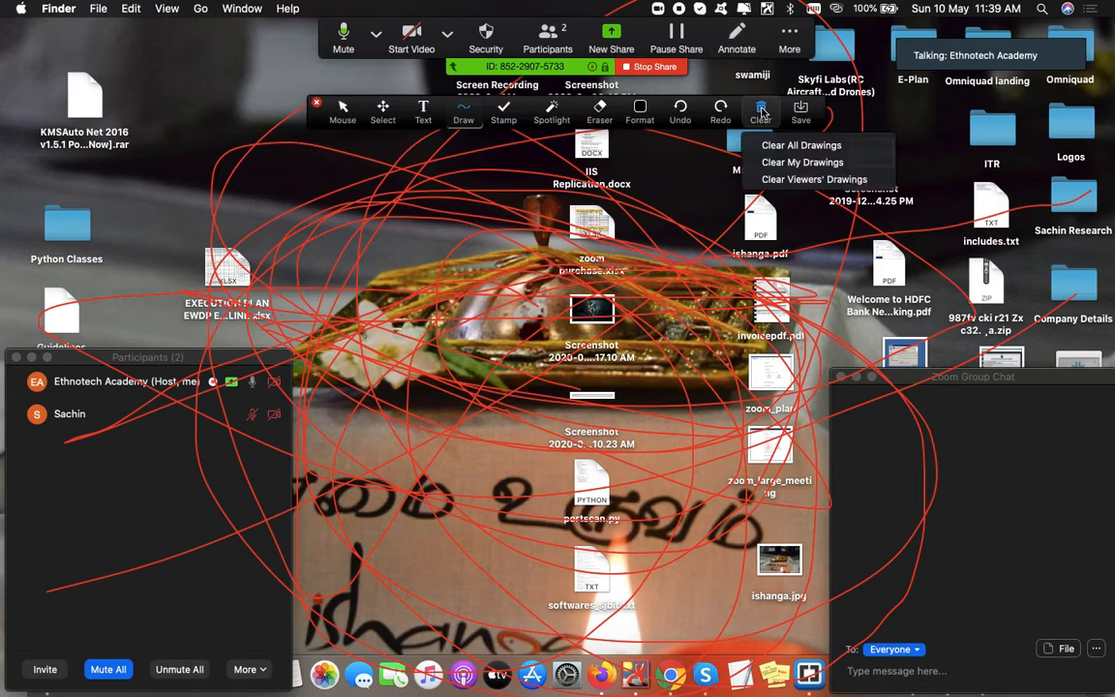
click(785, 145)
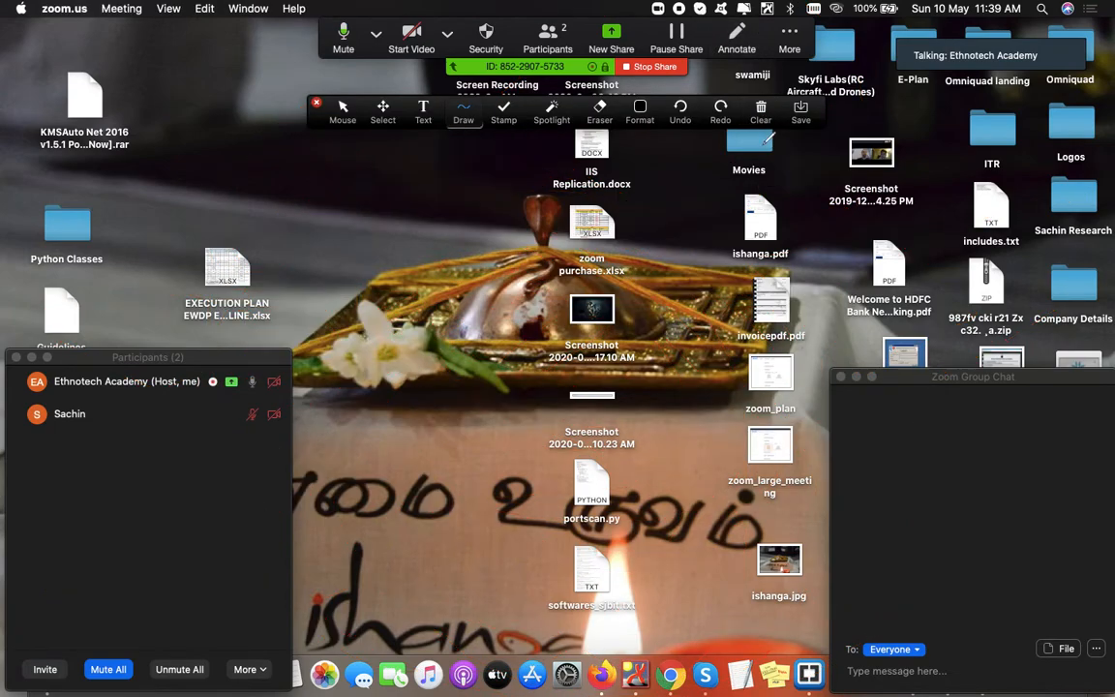
click(316, 102)
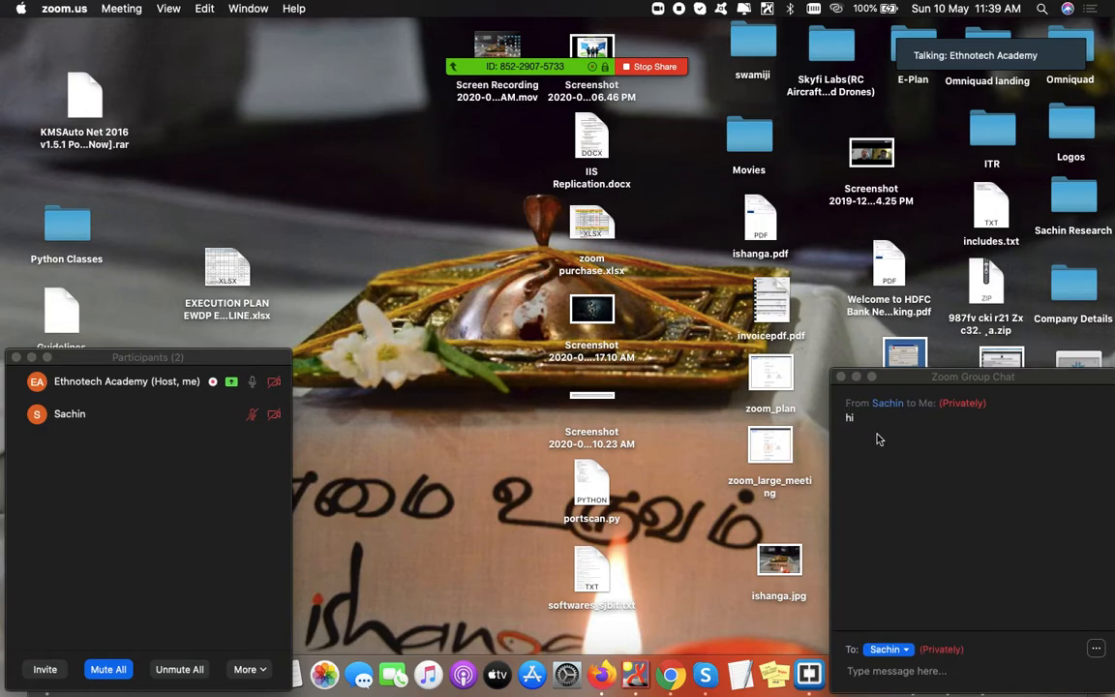
- Send 'hello' privately to the attendee in the chat
click(924, 669)
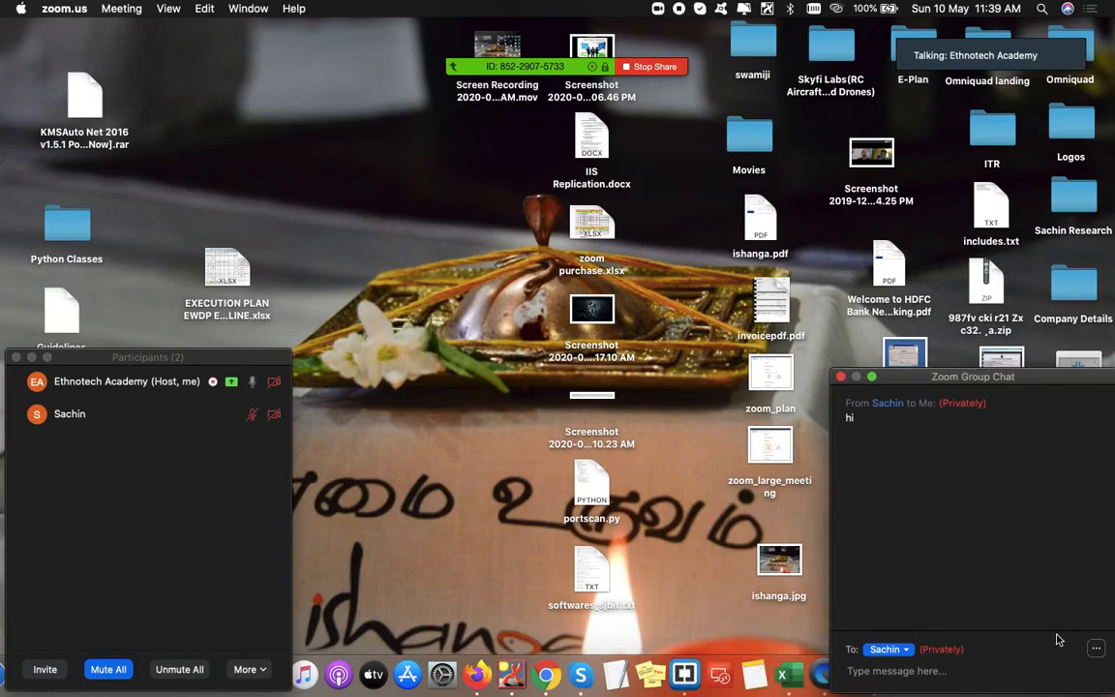
text(sjkfsldkjfg)
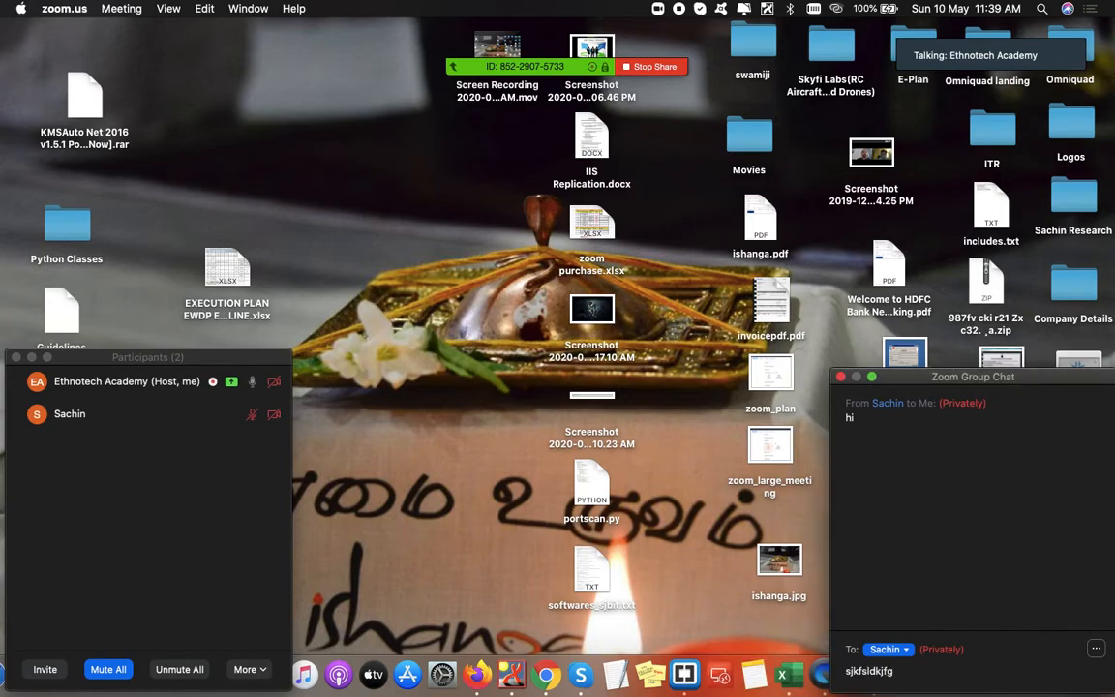
key(BackSpace)
key(BackSpace)
key(BackSpace)
key(BackSpace)
key(BackSpace)
key(BackSpace)
key(BackSpace)
key(BackSpace)
key(BackSpace)
key(BackSpace)
text(hello)
key(Return)
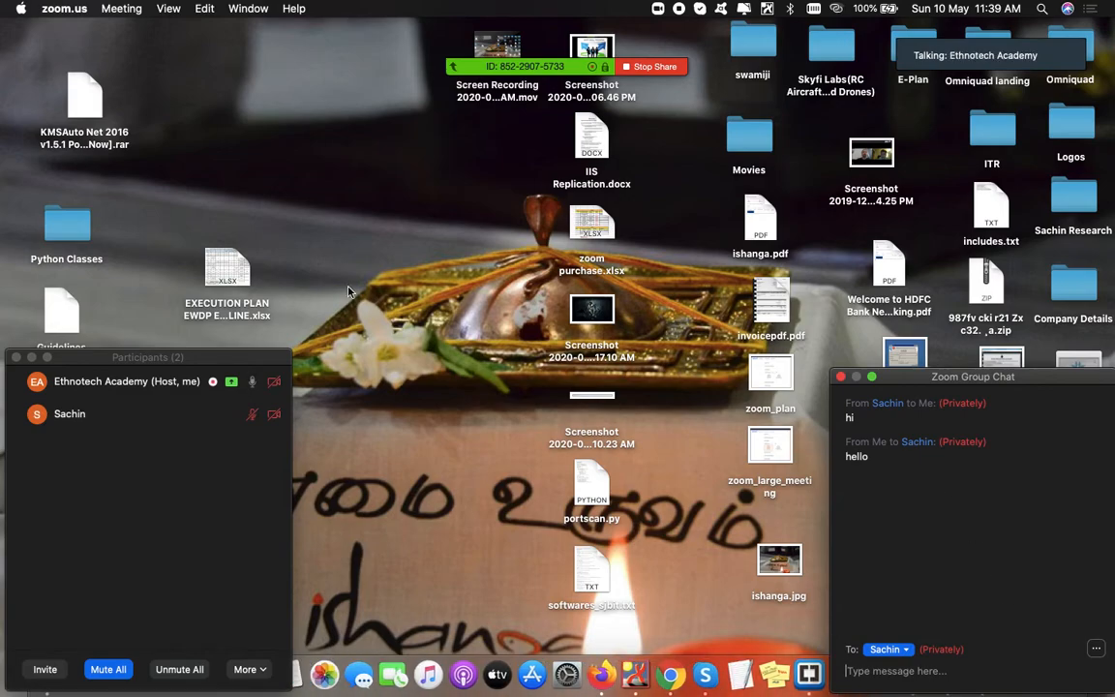
- In a new TextEdit document, type the 'USN:USN NUMBER' and 'NAME:Names' lines
click(741, 671)
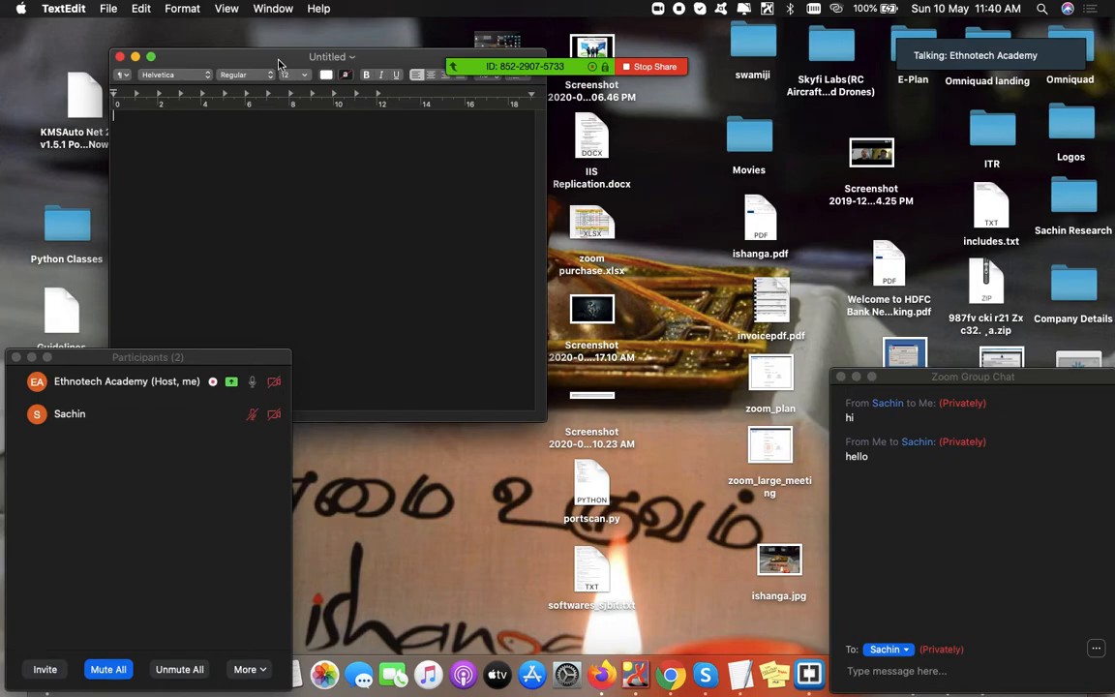
drag(280, 64, 524, 128)
text(USN:)
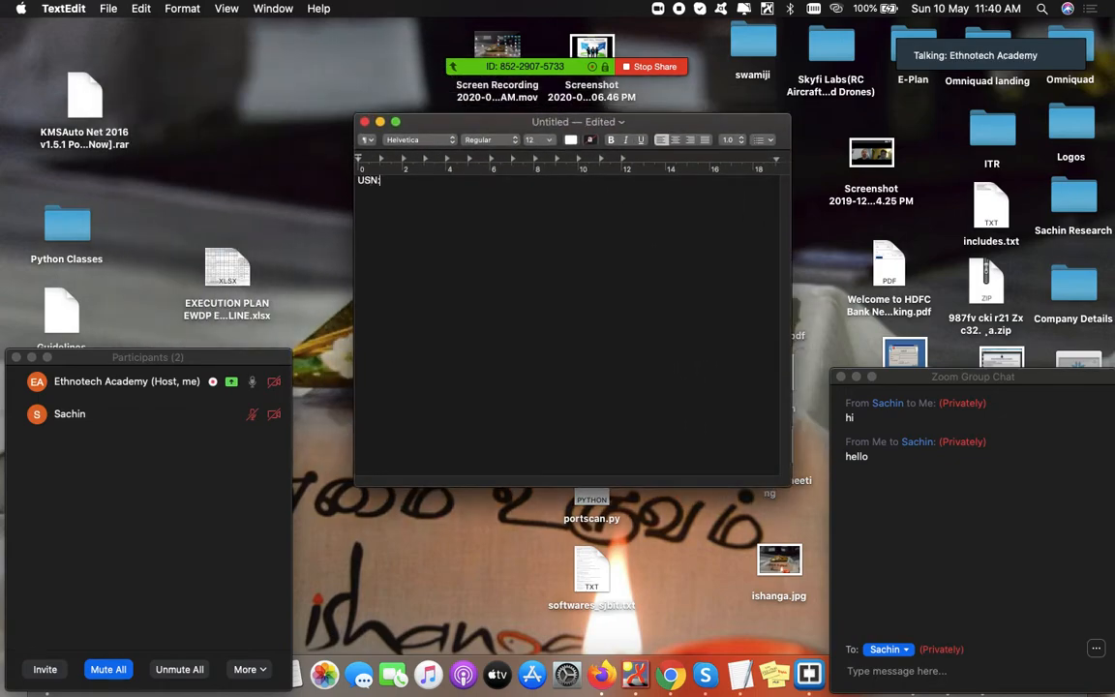
text(USN NUMBER)
key(Return)
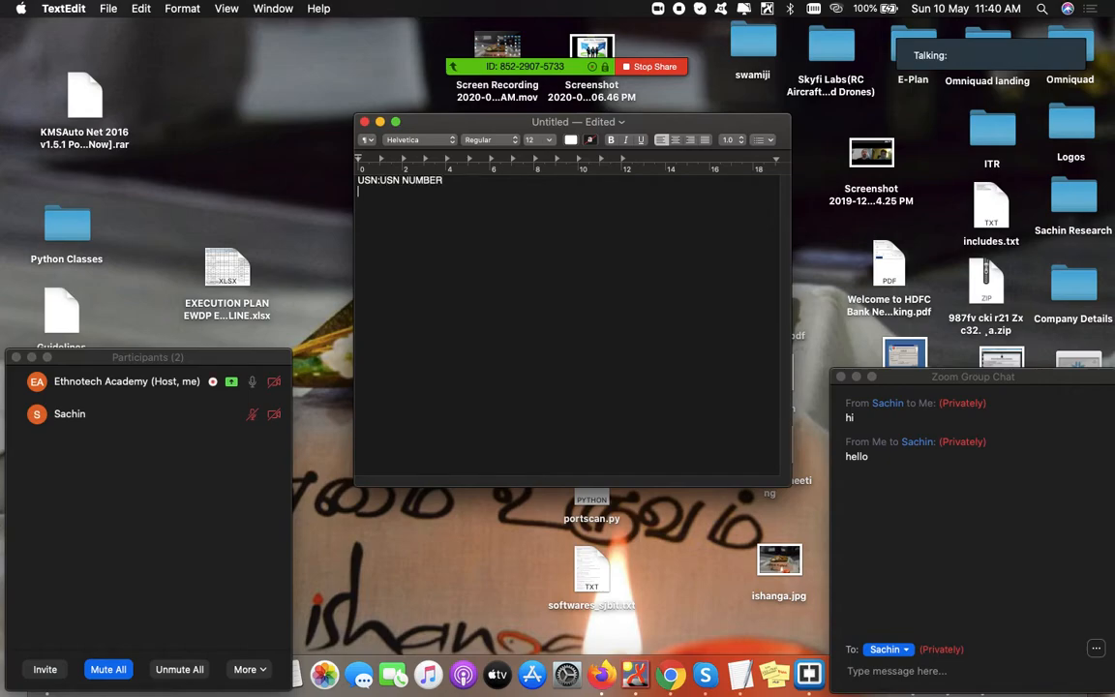
text(Name)
key(BackSpace)
key(BackSpace)
key(BackSpace)
text(AME:Names)
- Add the 'Department:Dept' and 'Section:A/B/C' lines to the template
key(Return)
text(De)
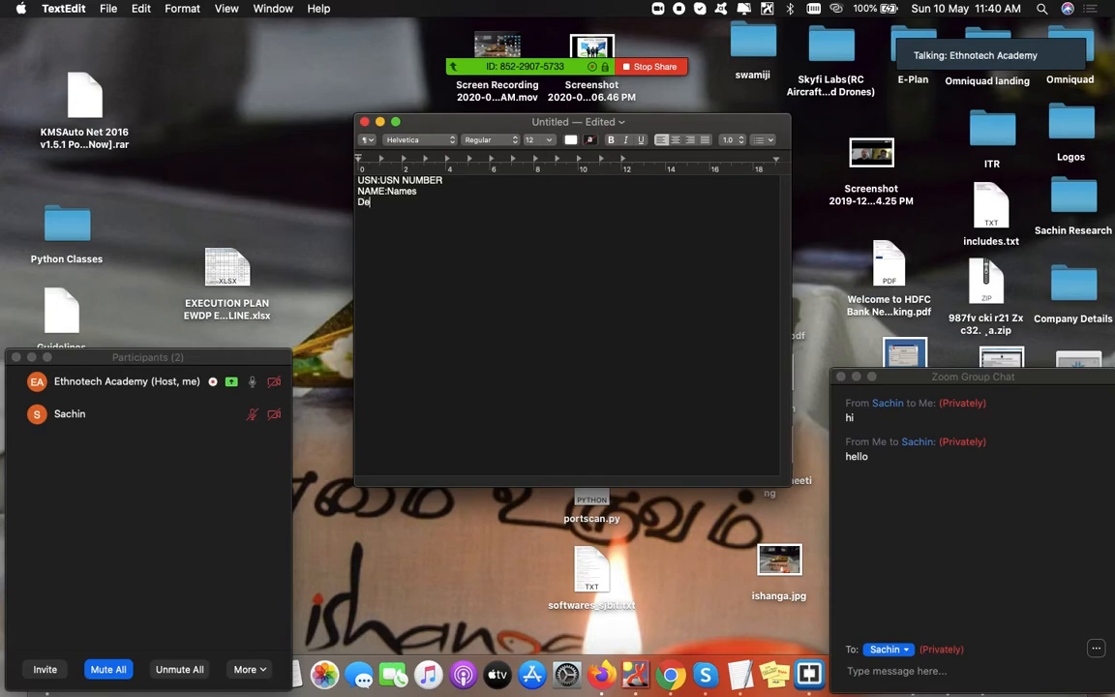
text(partment:Dept)
key(Return)
text(Section:A/B?C)
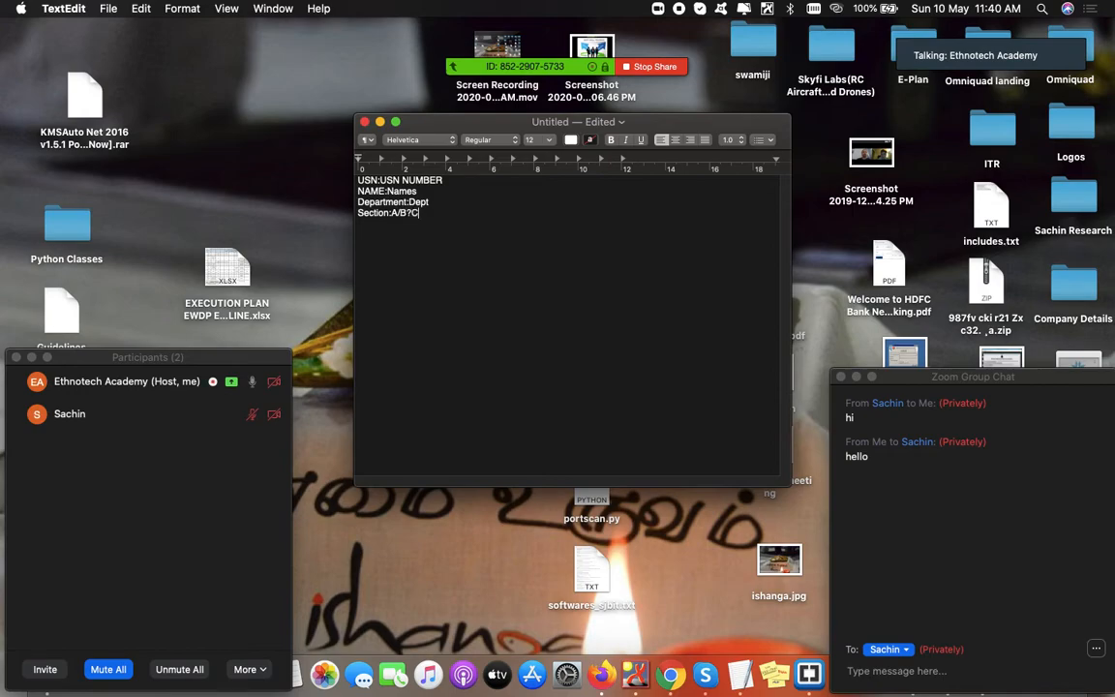
key(BackSpace)
text(/C)
- Copy the four-line template and send it as a private Zoom chat message
drag(417, 213, 350, 181)
key(super+c)
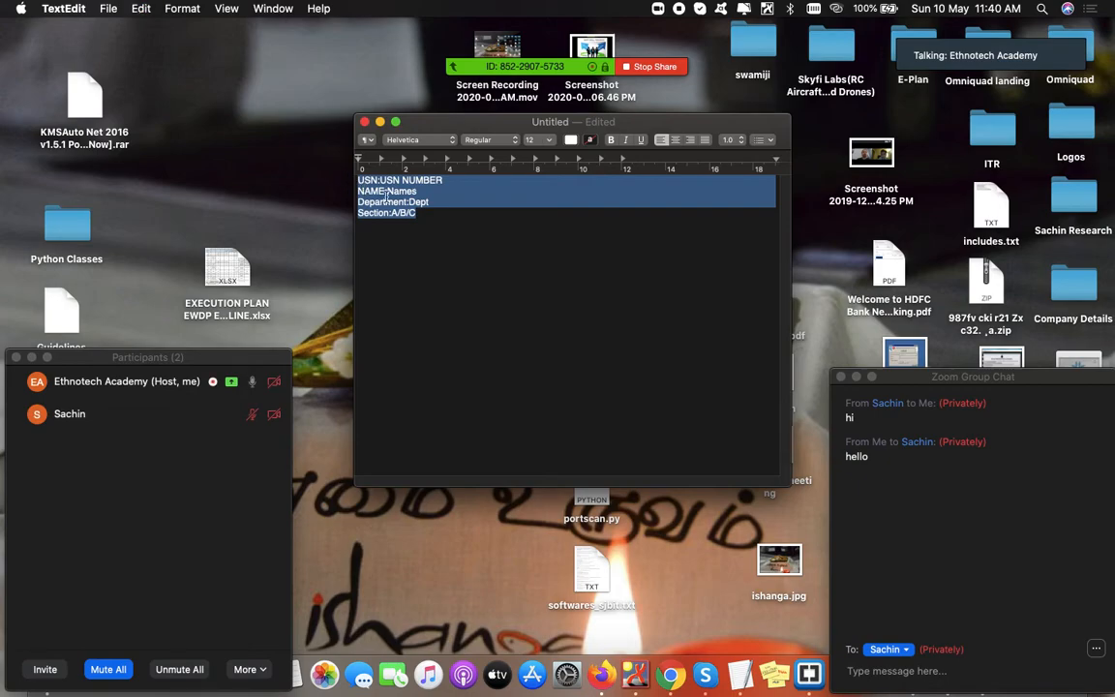
click(934, 676)
key(super+v)
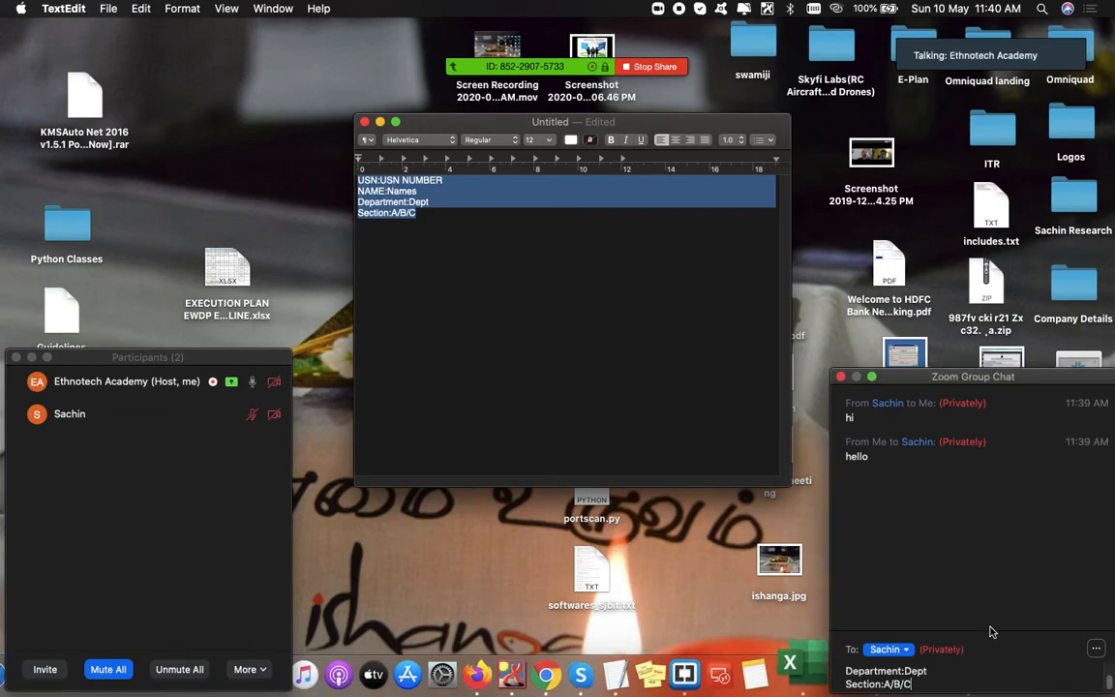
key(Return)
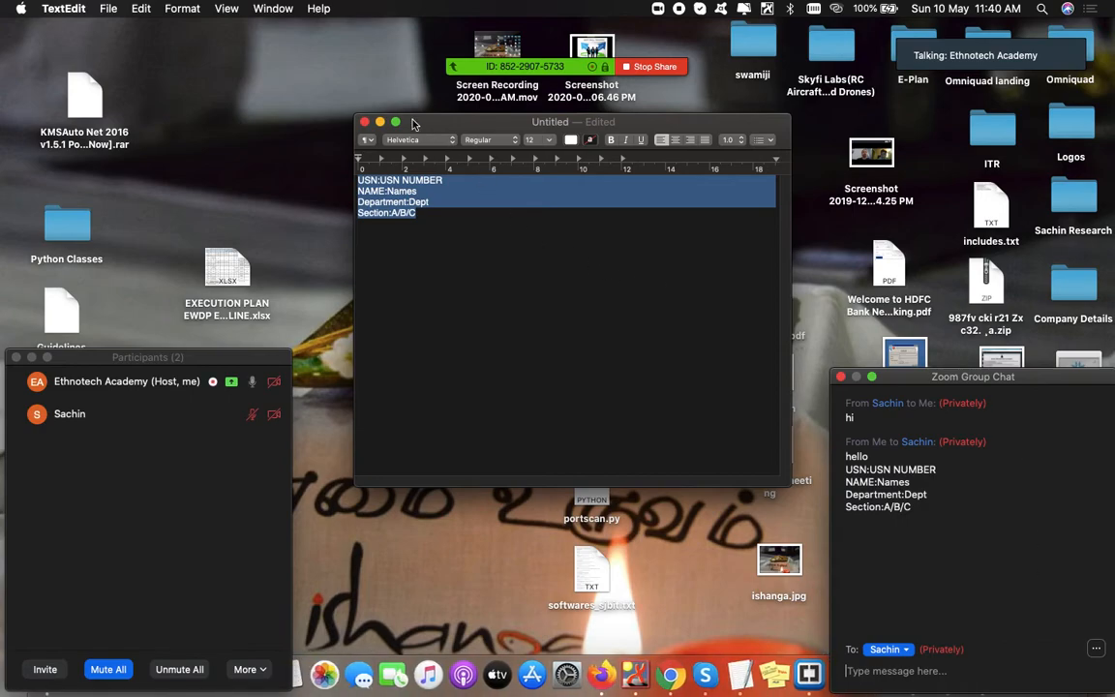
- Close the TextEdit document without saving it
click(364, 126)
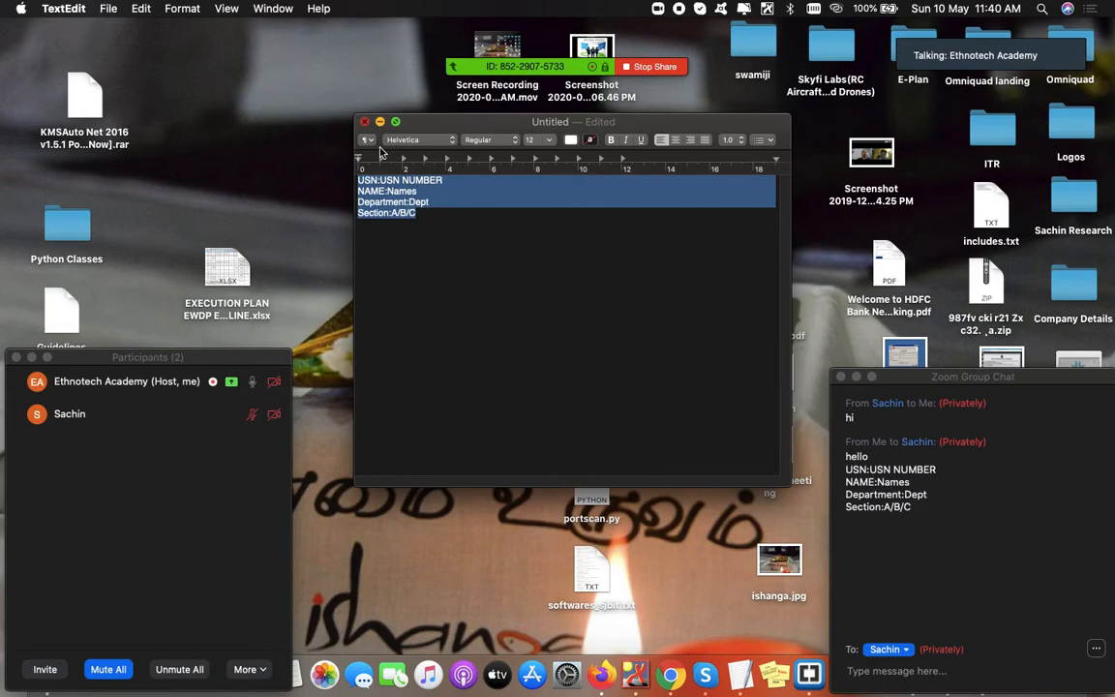
click(364, 121)
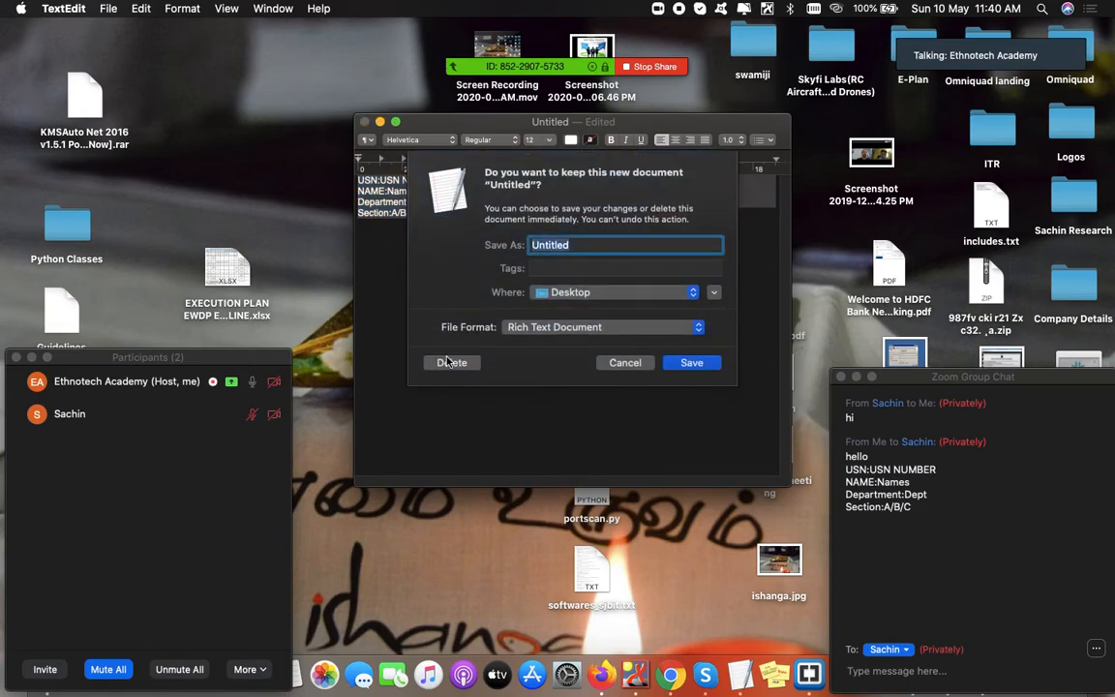
click(448, 362)
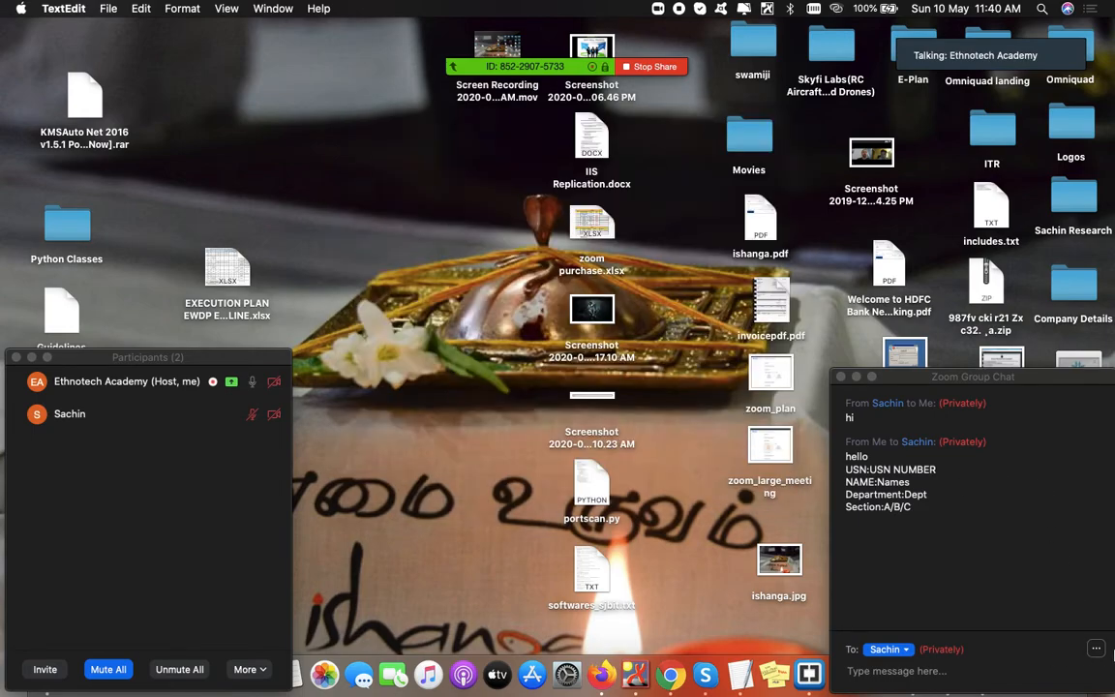
click(1099, 650)
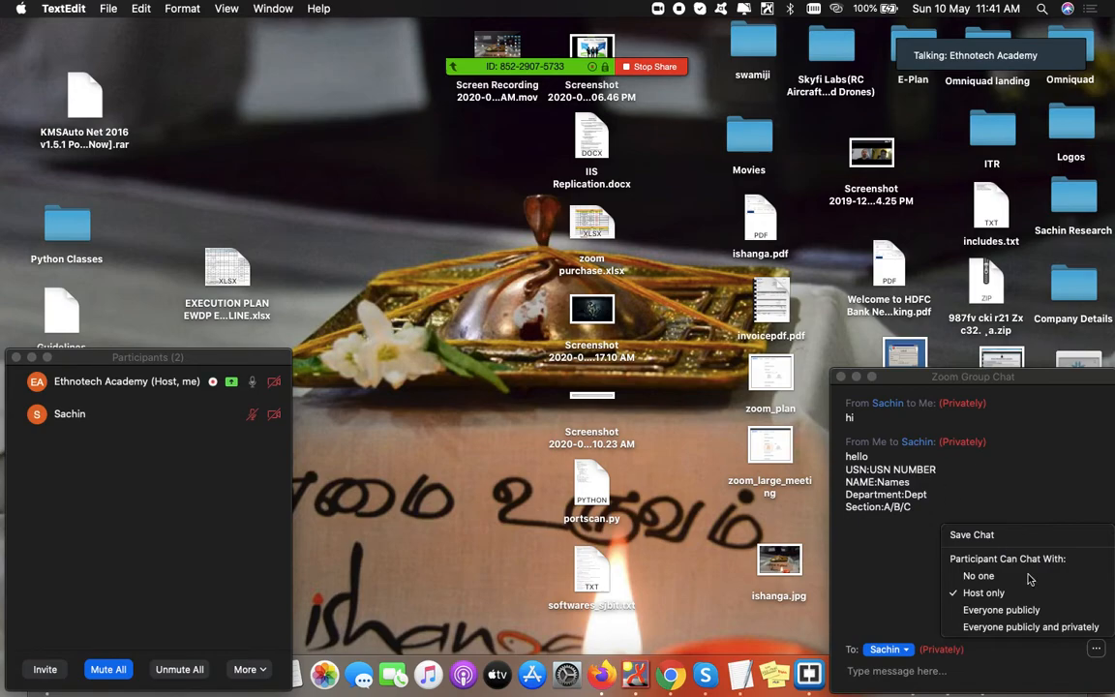
click(1045, 513)
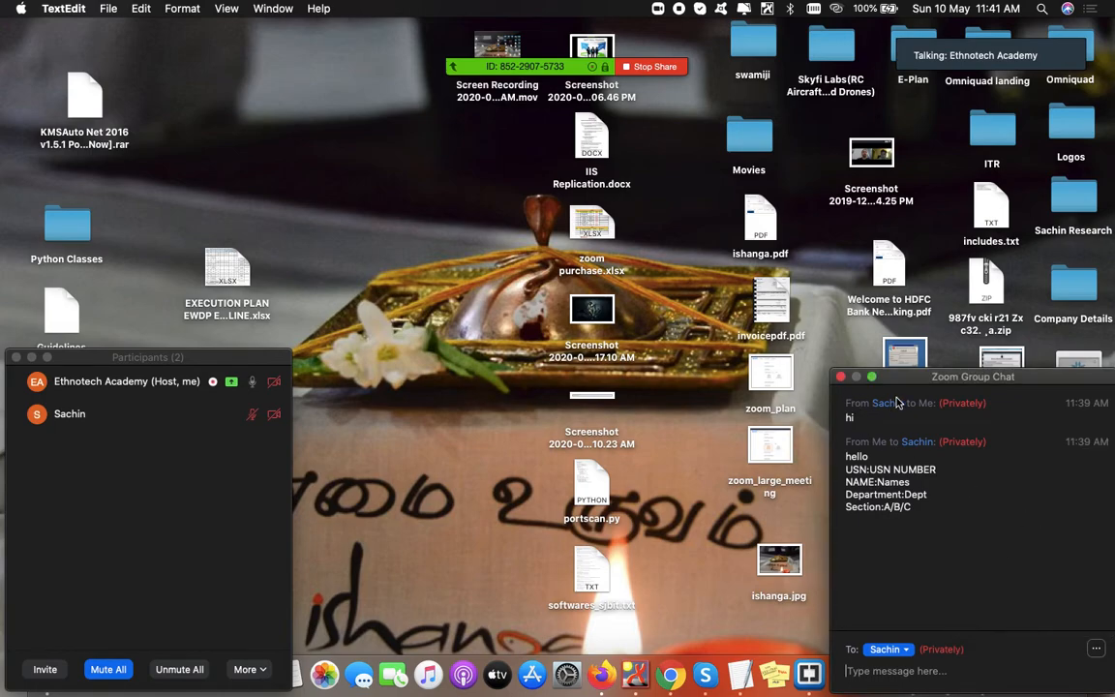
drag(850, 407, 911, 511)
drag(966, 552, 791, 368)
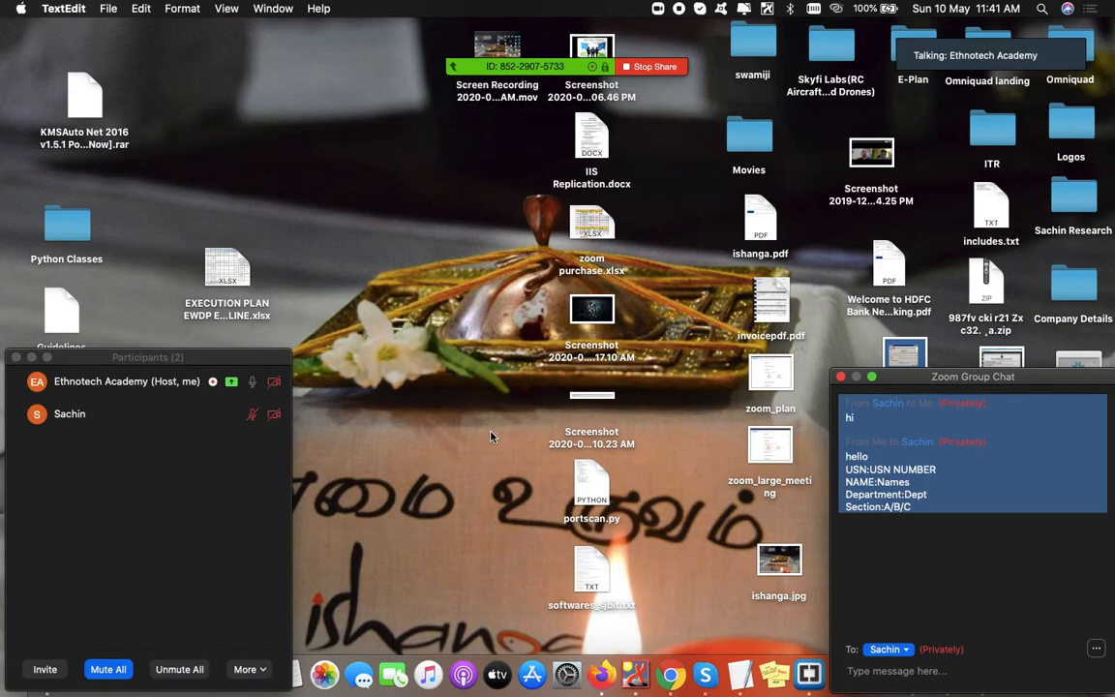
click(398, 428)
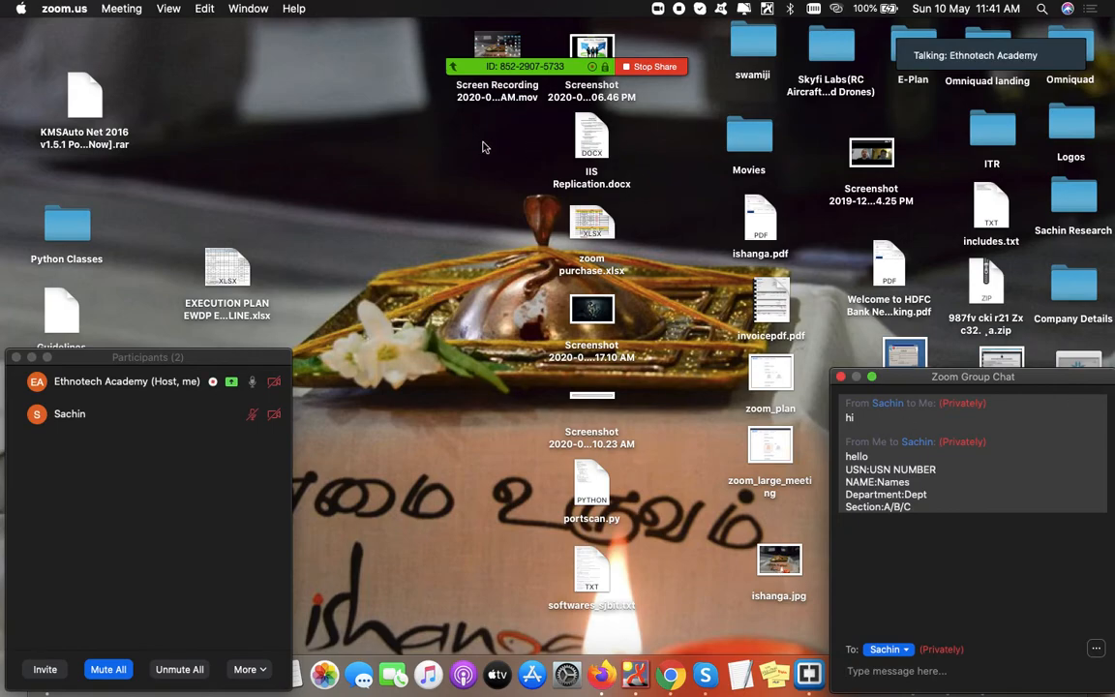
- Stop the desktop share and the recording, then go to end the meeting for all
click(649, 67)
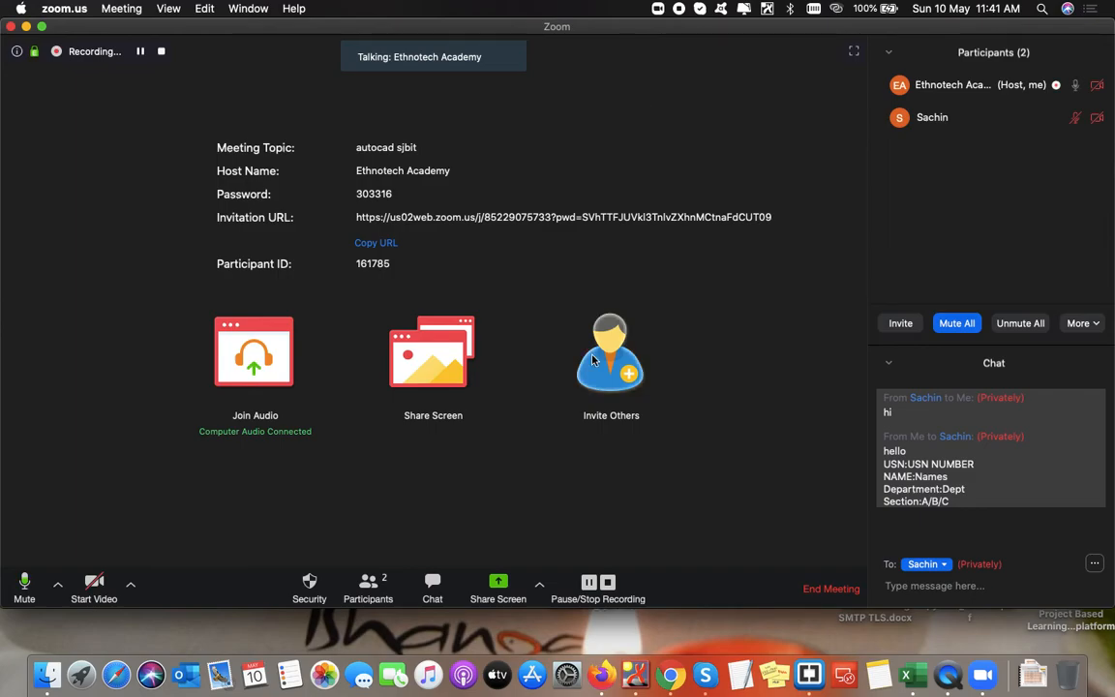
click(606, 582)
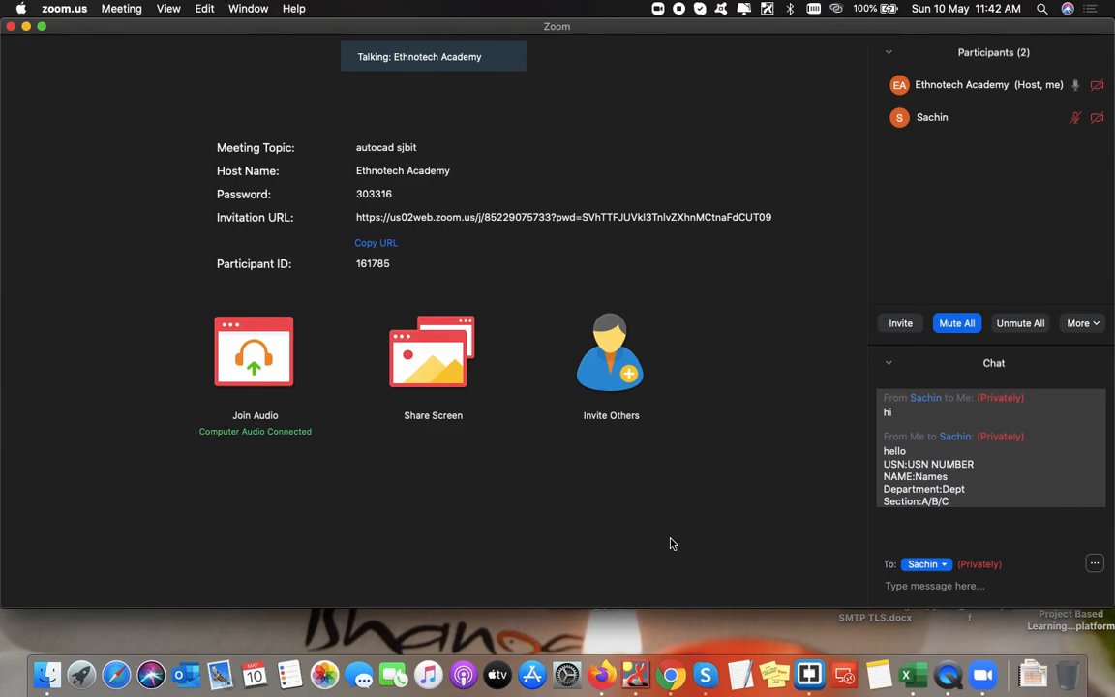
mouse_move(756, 438)
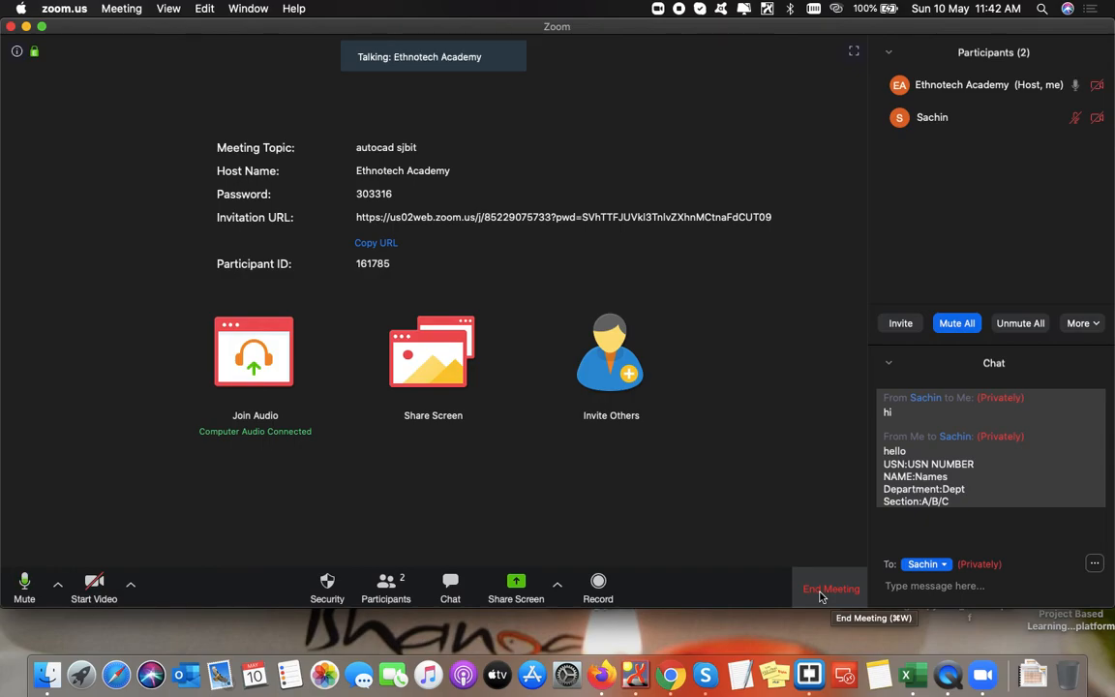
click(820, 592)
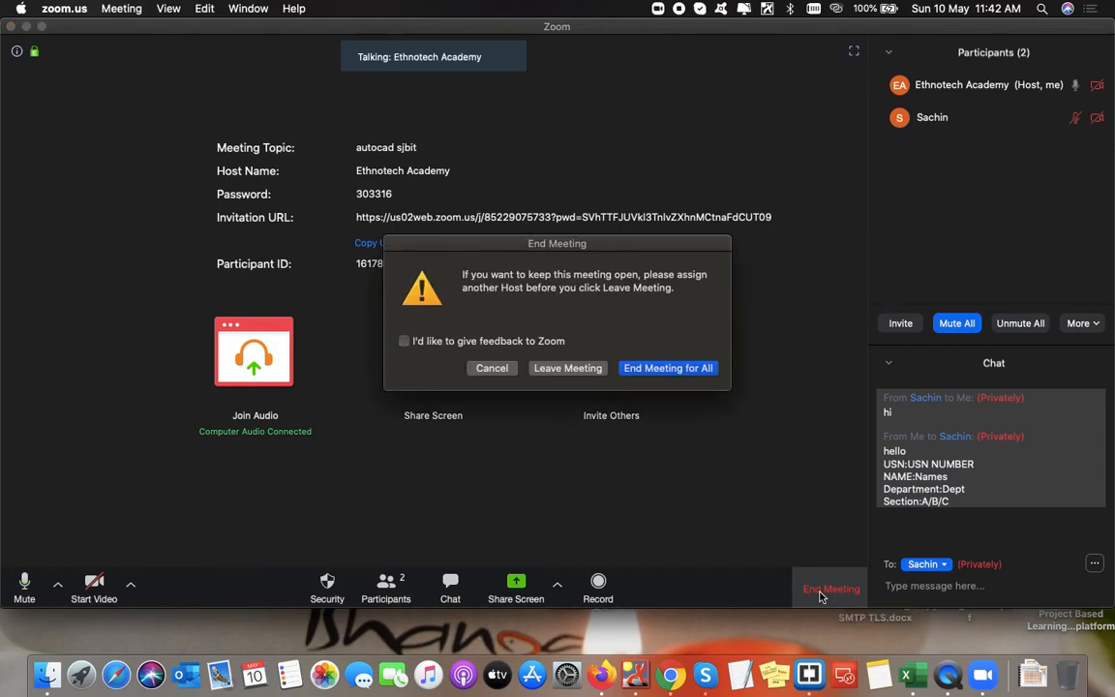
click(655, 372)
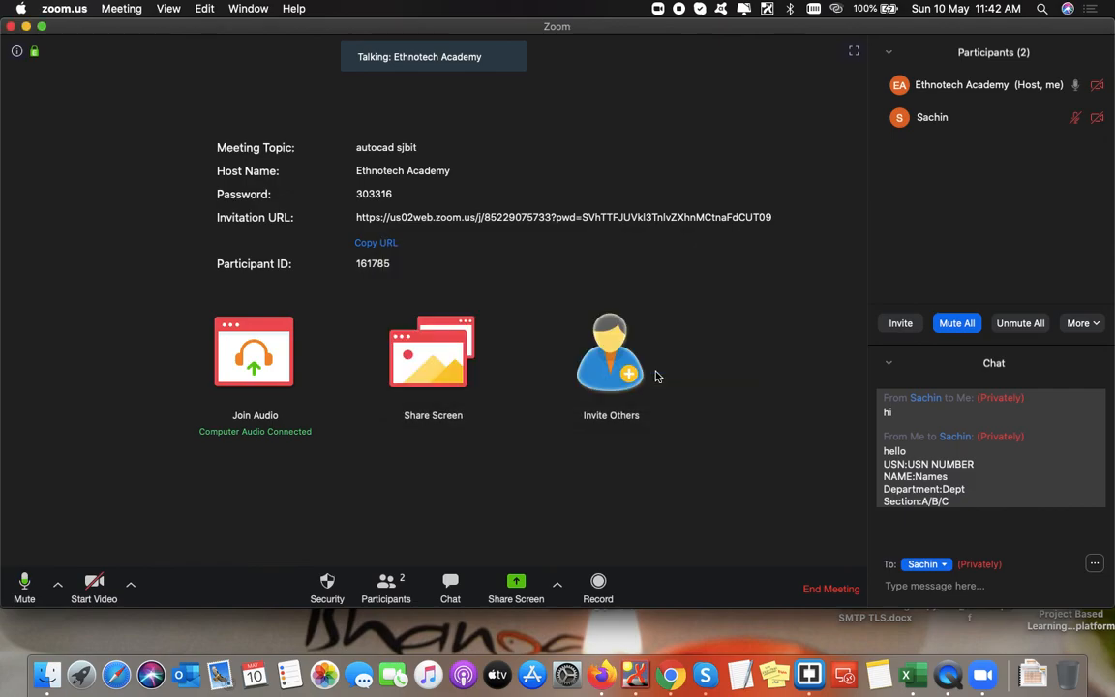